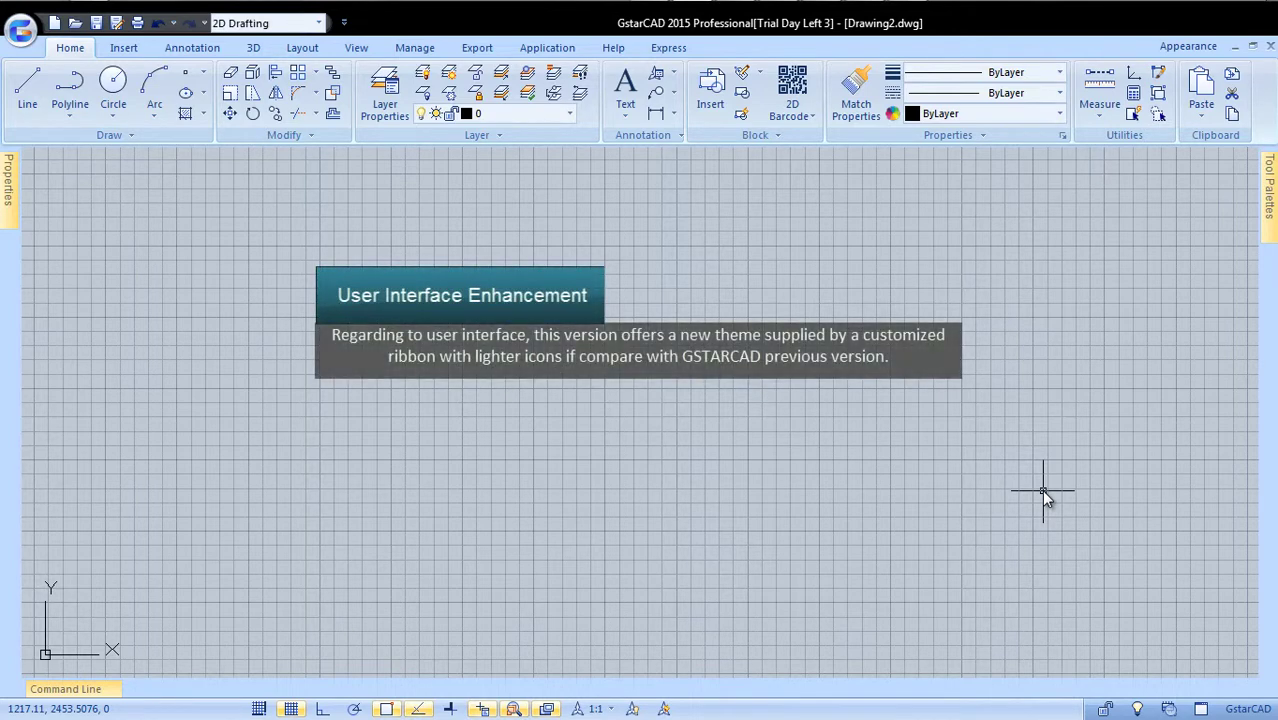
Step: Apply the GstarCAD 2015 theme from the Appearance menu at the top right
left_click(1188, 46)
left_click(1215, 86)
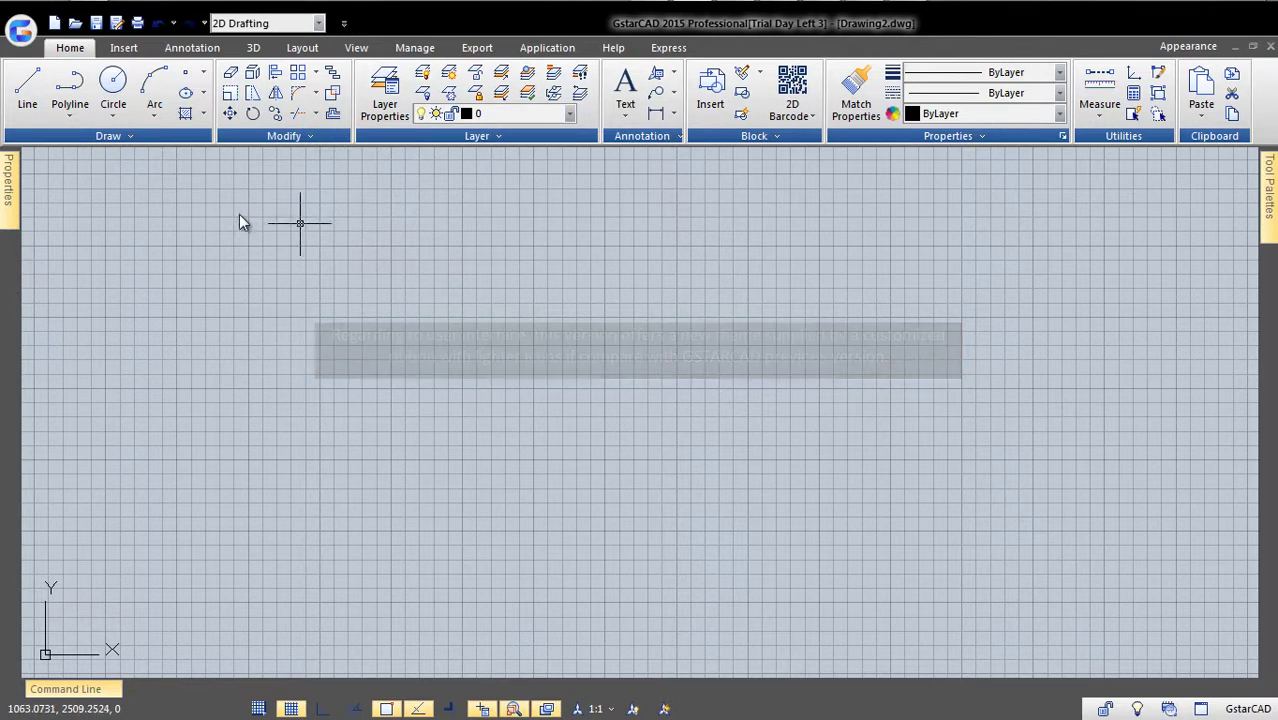
mouse_move(12, 195)
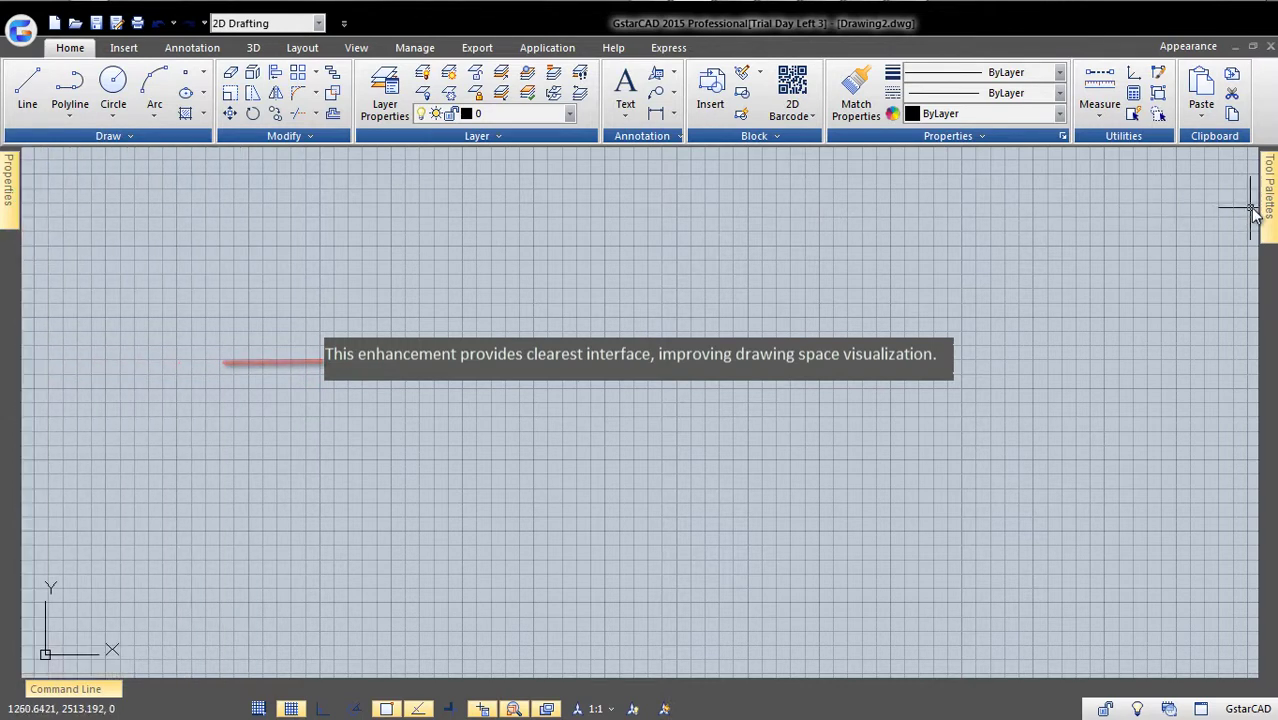
mouse_move(1270, 218)
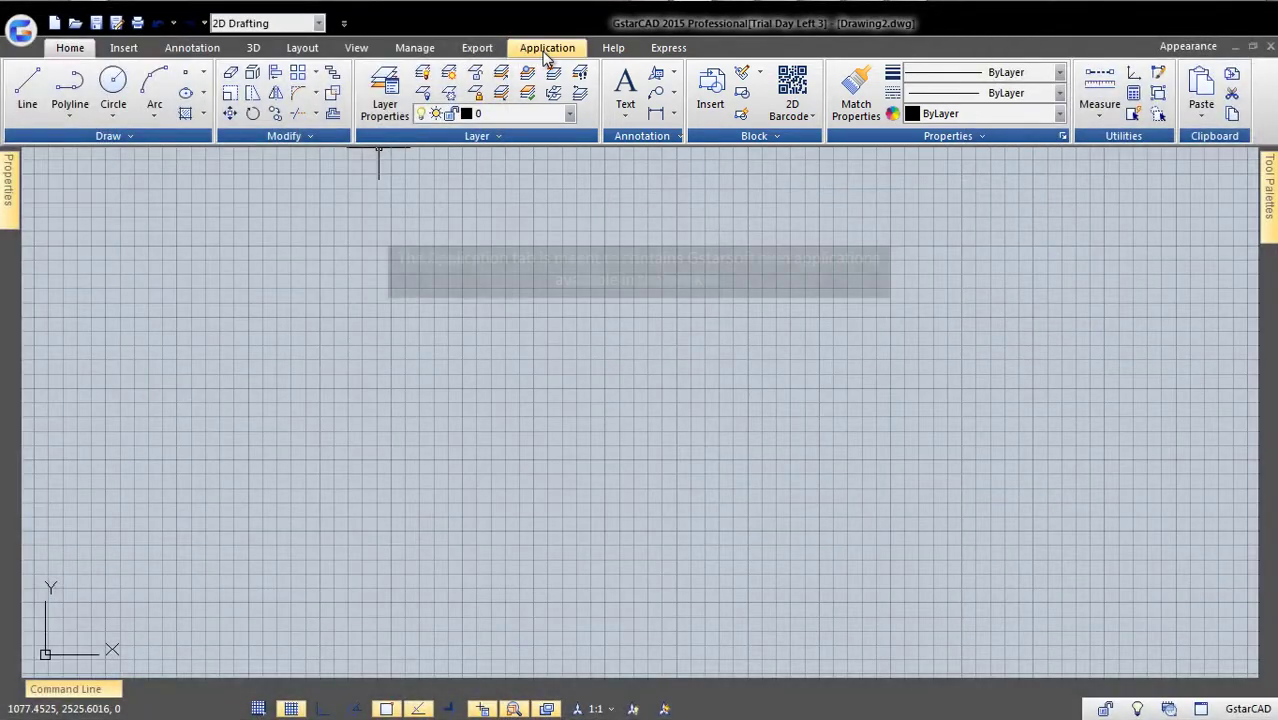
Step: Show the Application ribbon tab with its GstarCAD MC Mobile CAD App button
left_click(547, 50)
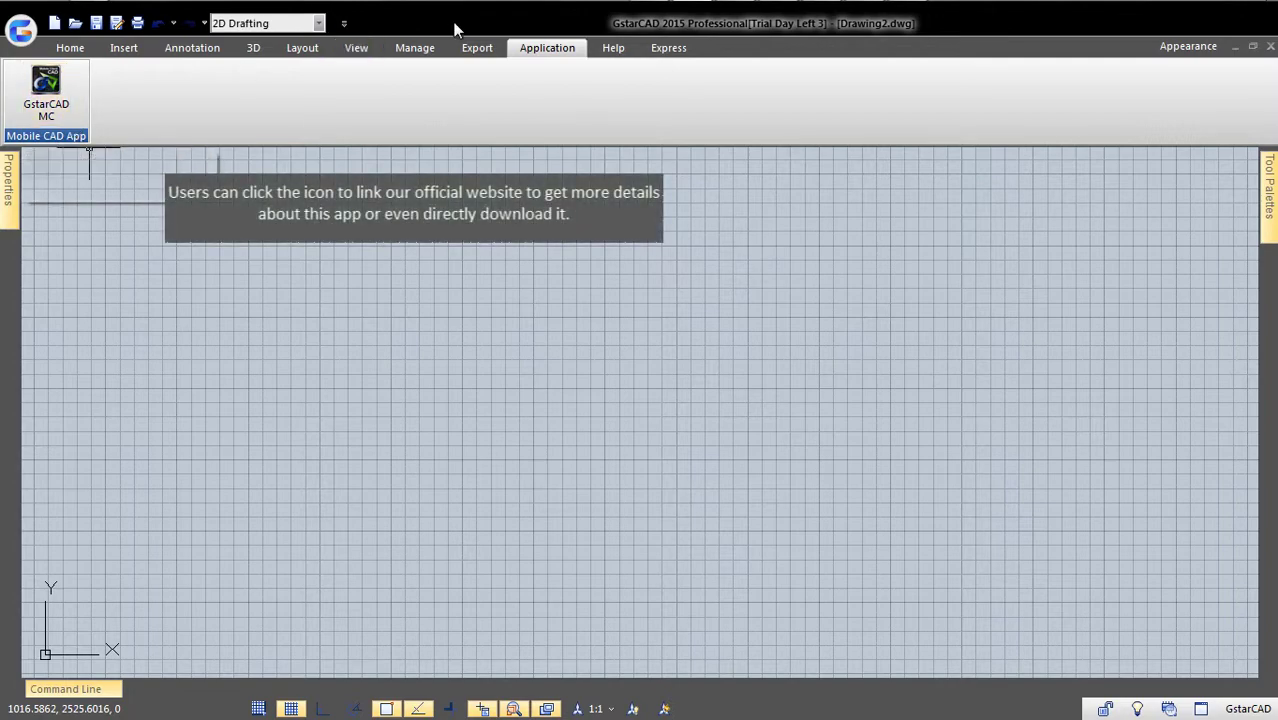
Step: View the GstarCAD MC page on gstarcad.net in Opera, then return to the GstarCAD drawing
left_click(652, 13)
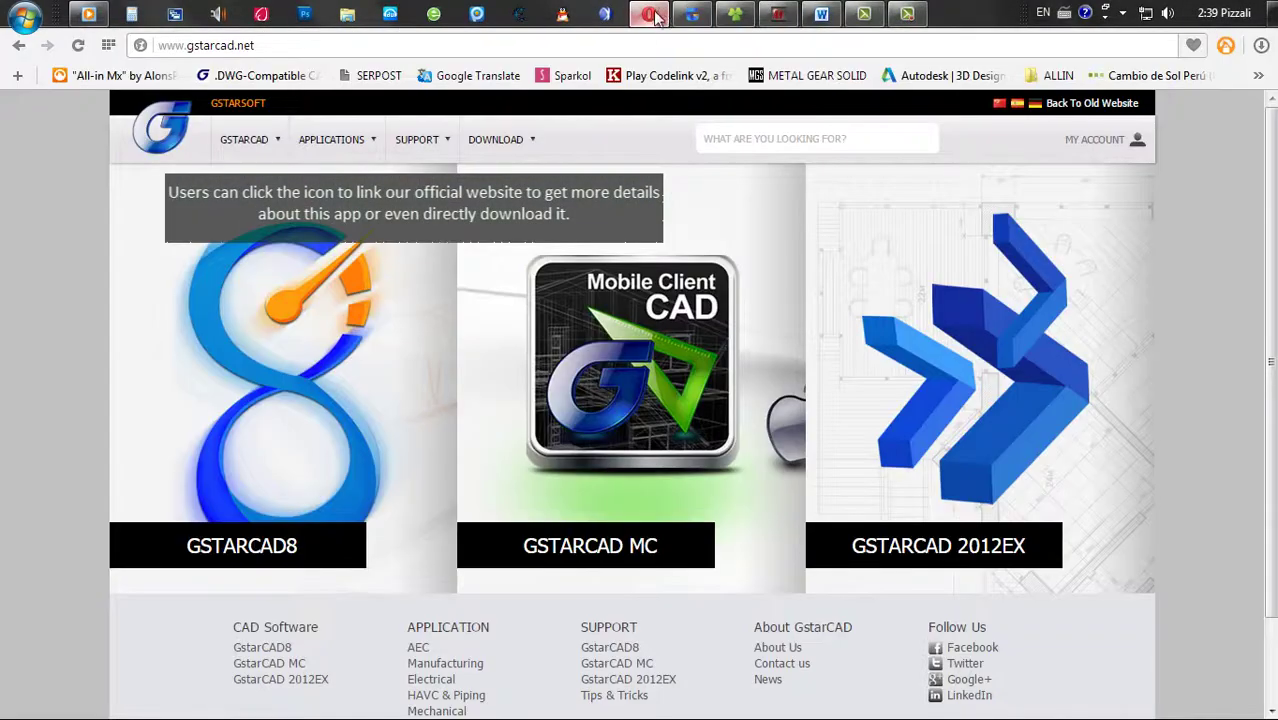
mouse_move(613, 260)
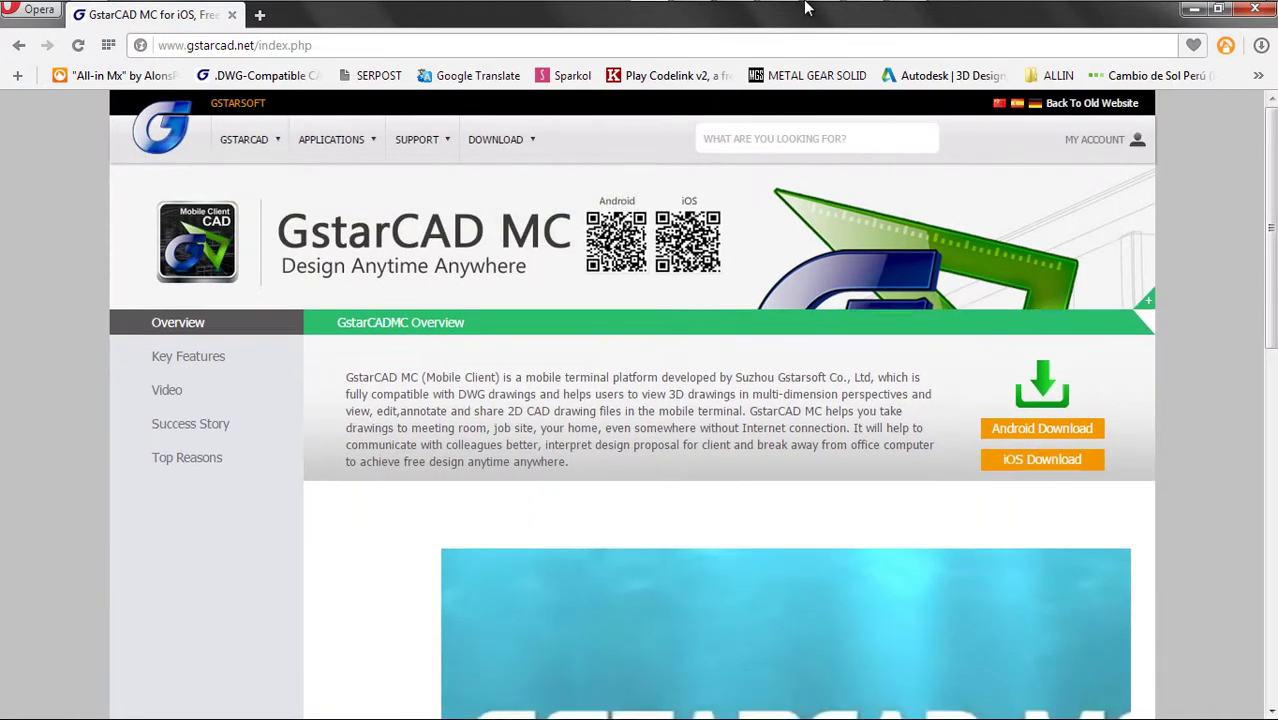
left_click(692, 13)
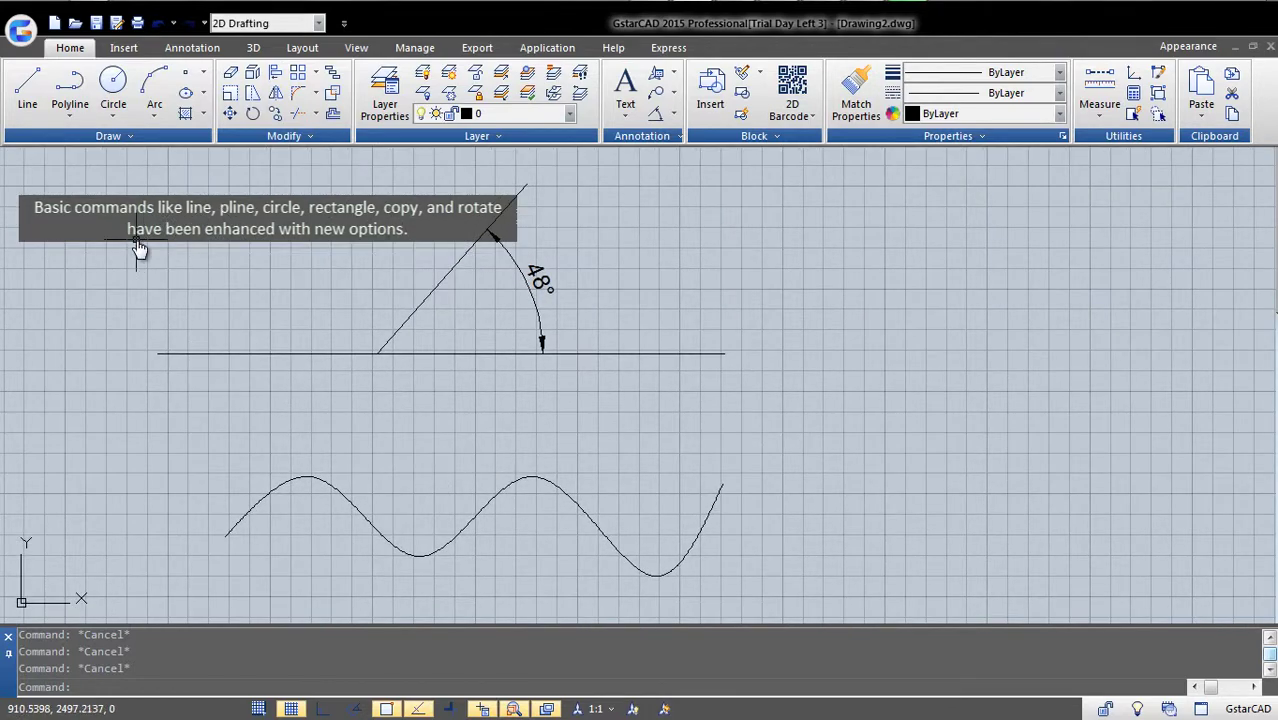
Step: Draw a rectangle with REC on the base line left of the 48° angle
type("re")
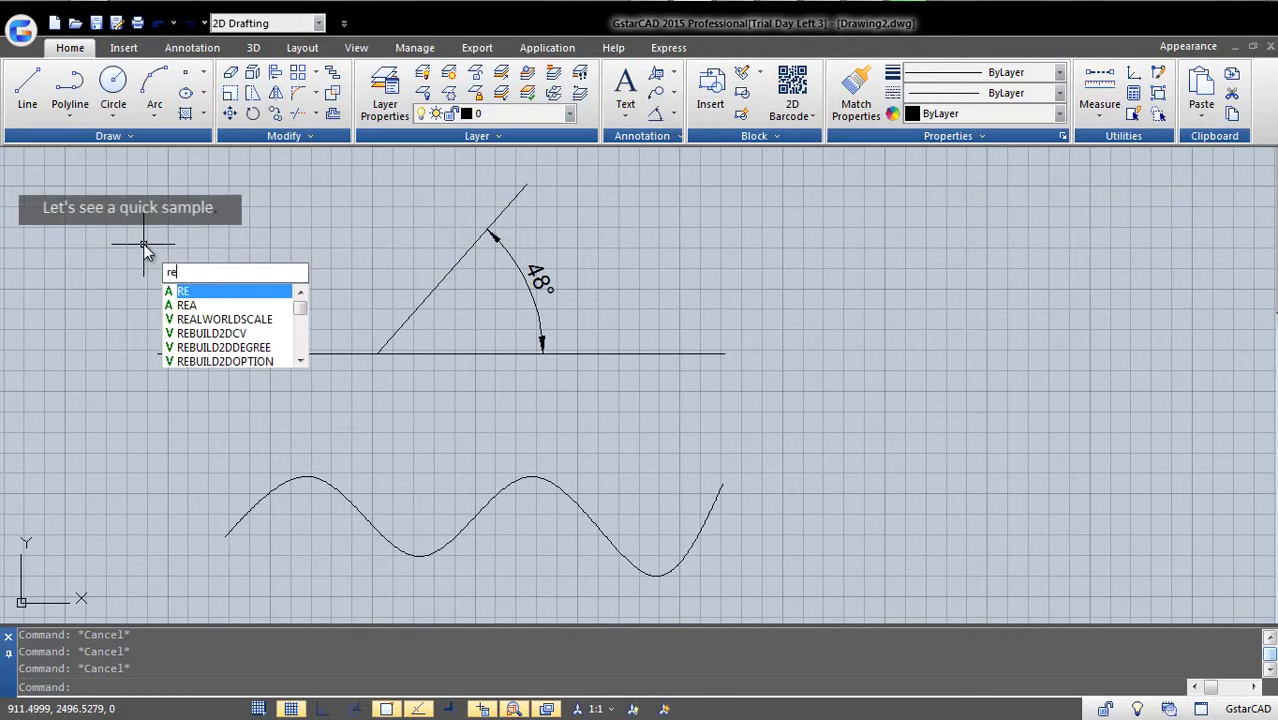
type("c")
key("Return")
left_click(169, 256)
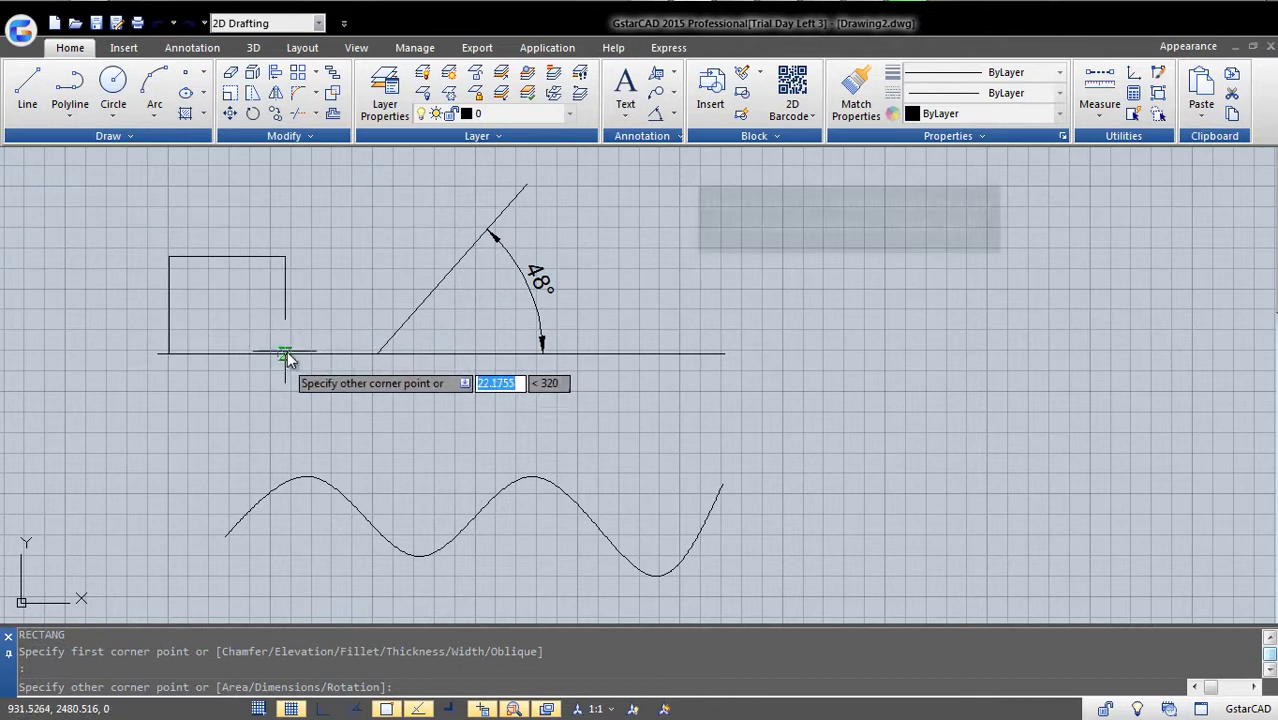
left_click(287, 352)
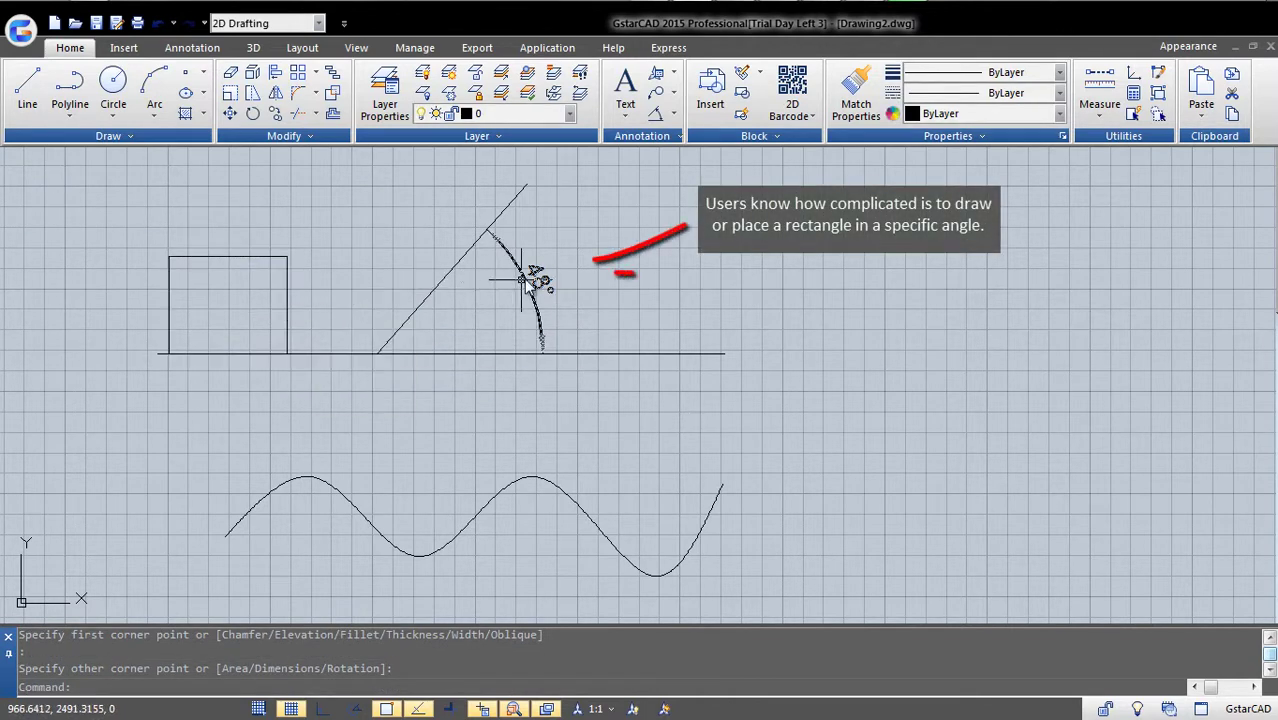
Step: Rotate the rectangle about its lower-left corner into a tilted position
type("ro")
key("Return")
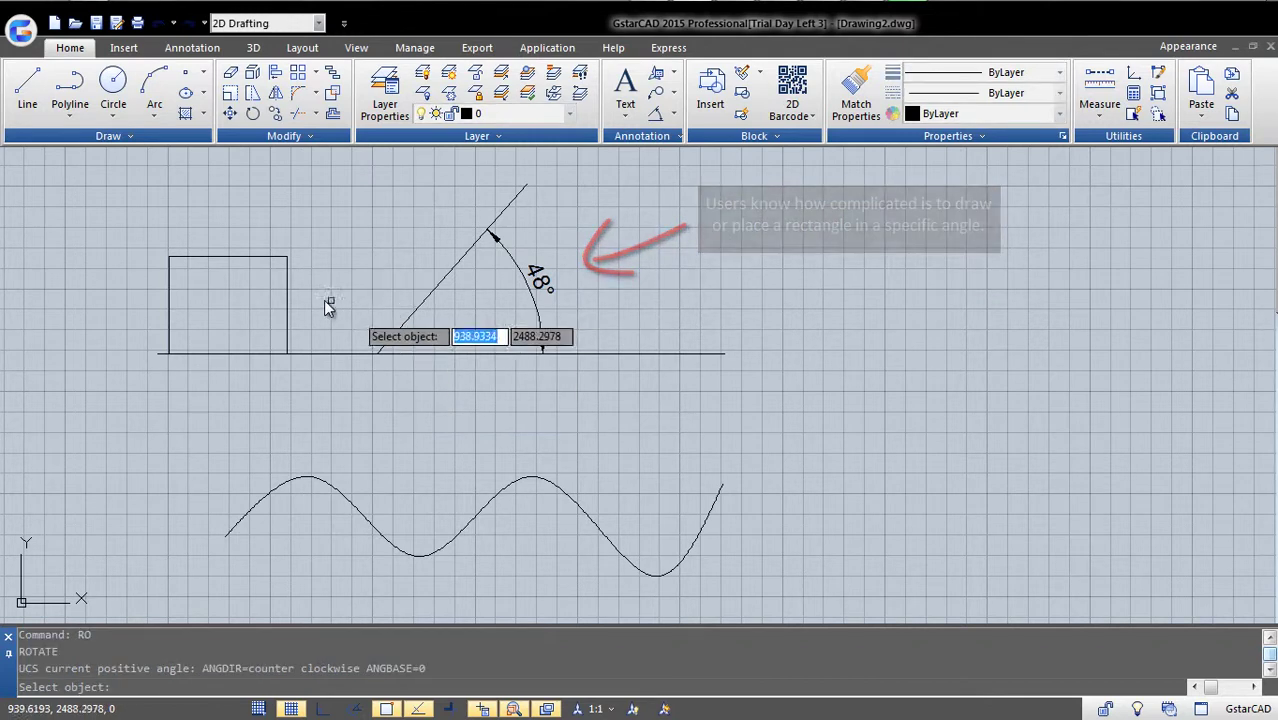
left_click(323, 300)
left_click(221, 344)
key("Return")
left_click(176, 354)
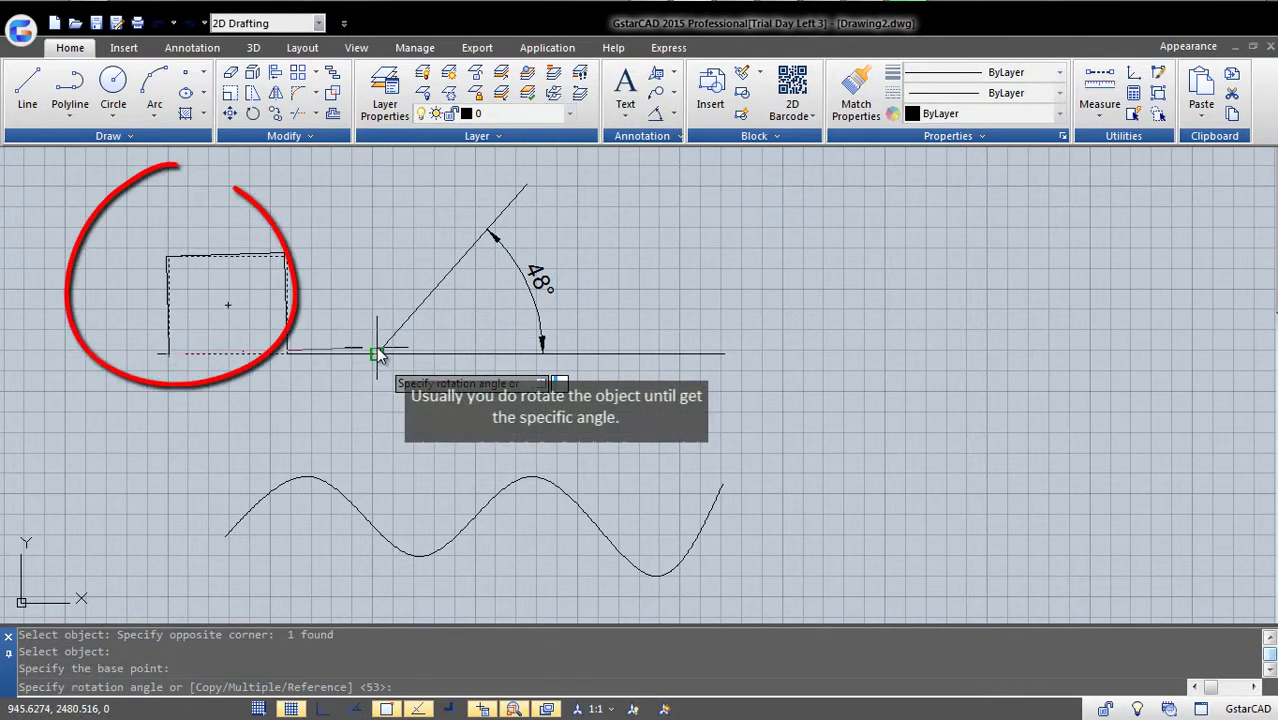
left_click(277, 230)
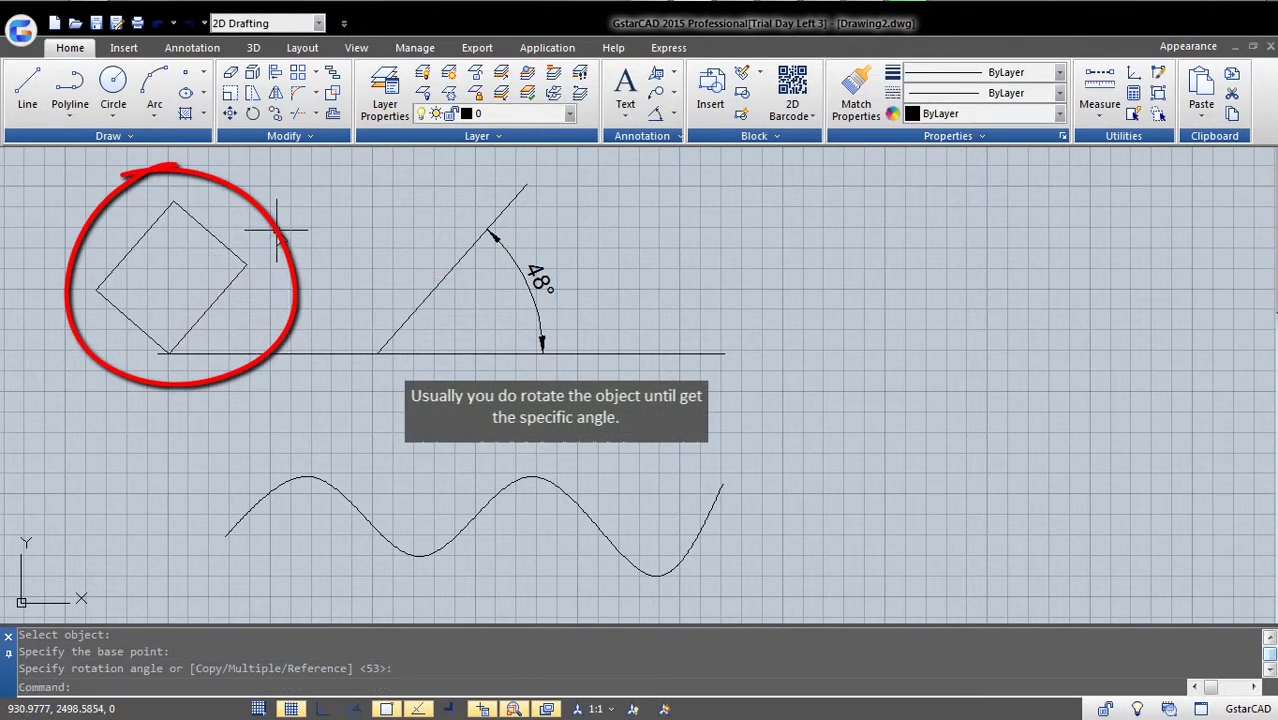
Step: Draw a rotated rectangle aligned along the 48° line
left_click(70, 110)
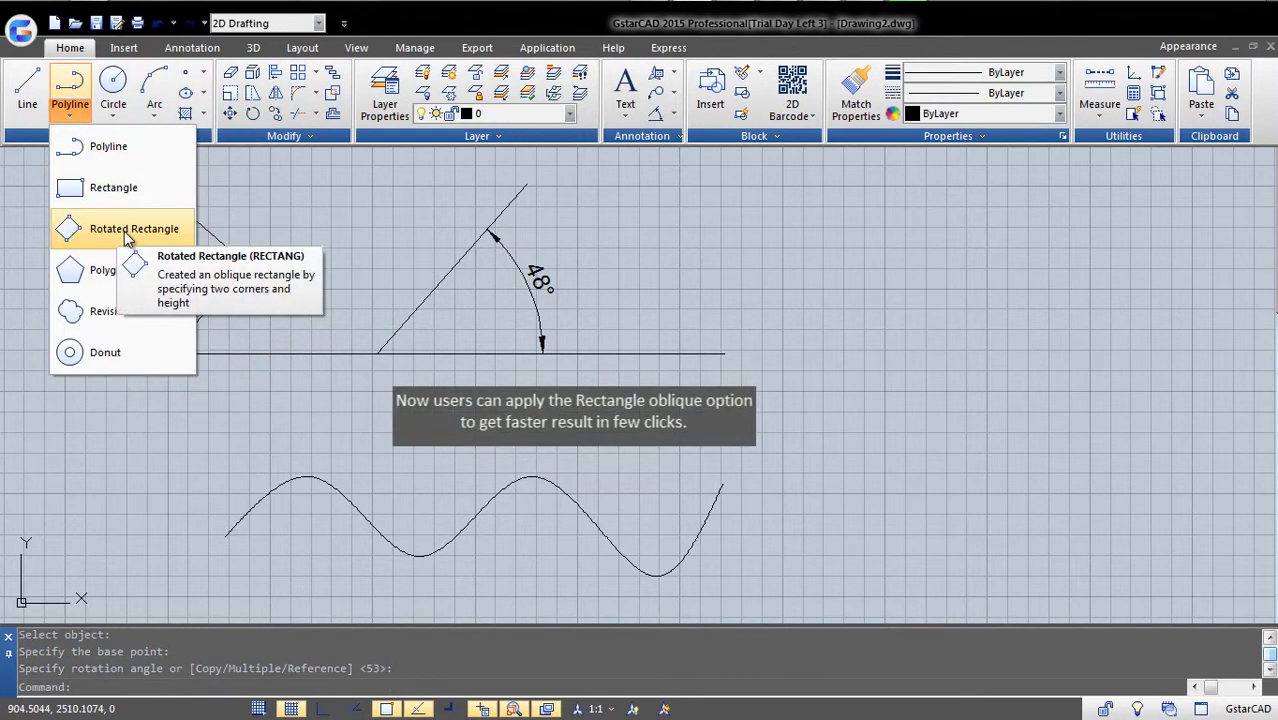
left_click(127, 232)
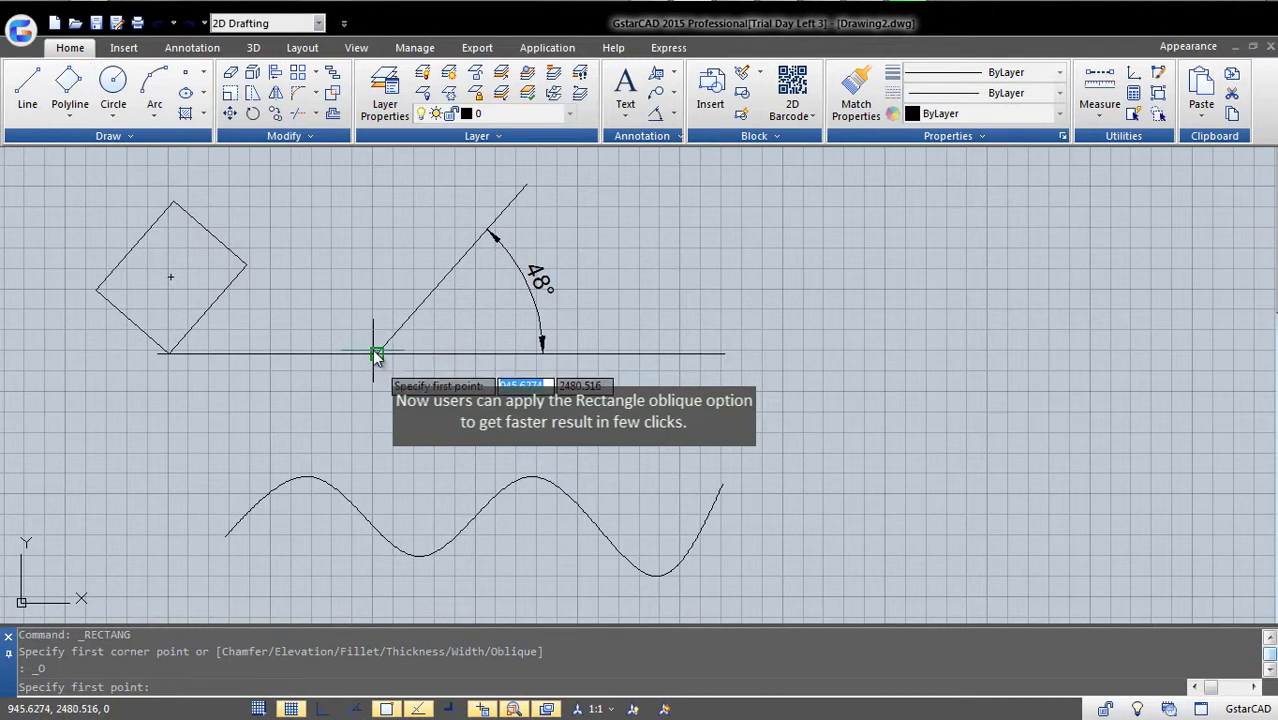
left_click(376, 354)
left_click(460, 258)
left_click(390, 222)
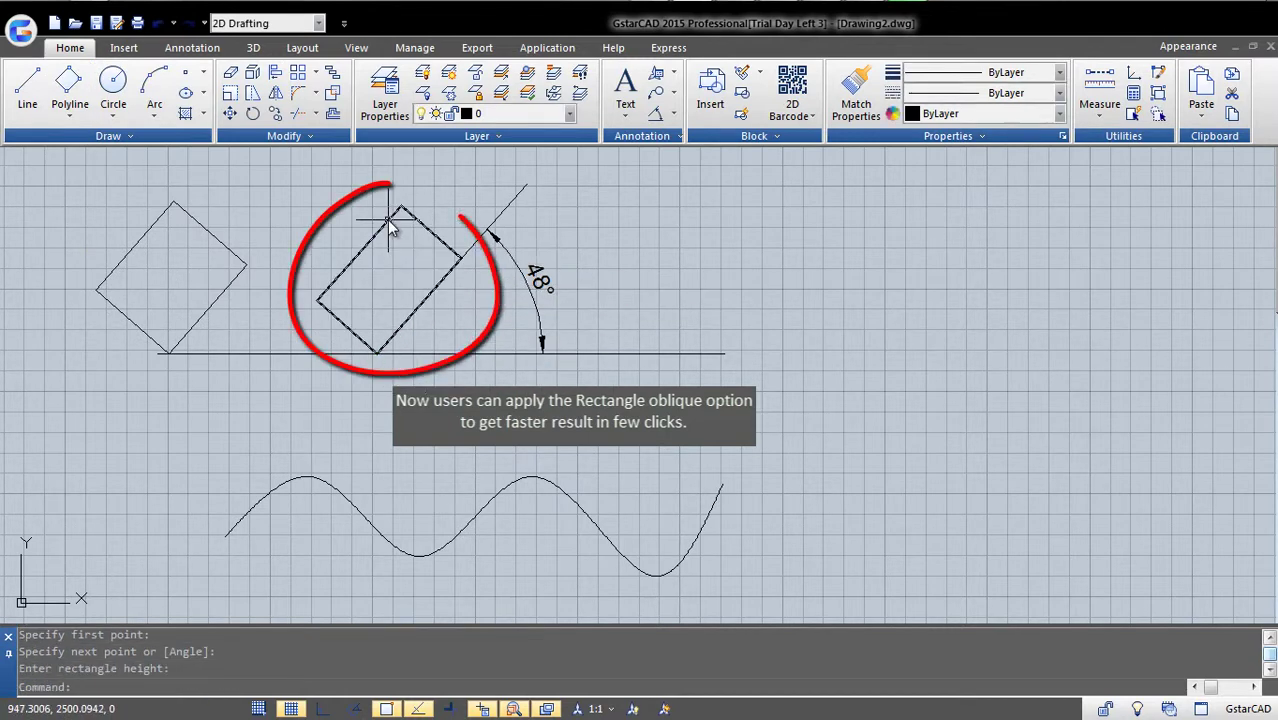
Step: Draw concentric circles of radius 3 and 6 at the wave's left end
left_click(112, 121)
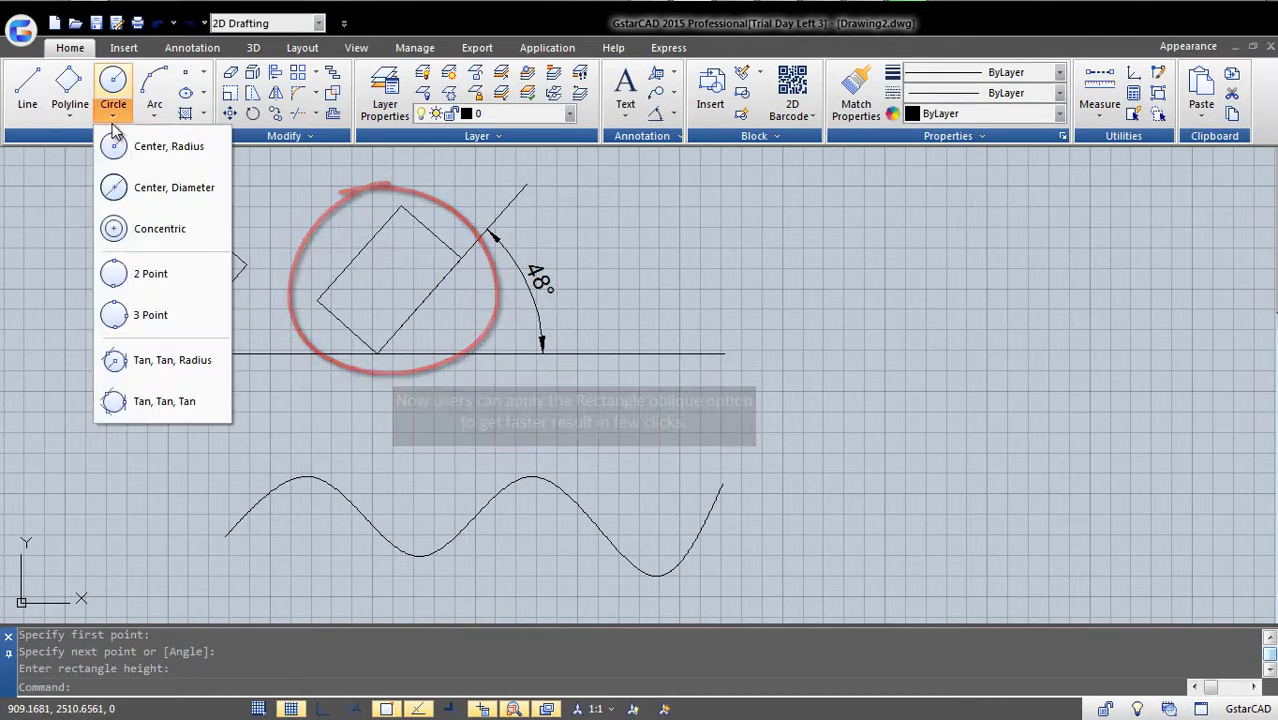
left_click(137, 229)
left_click(225, 537)
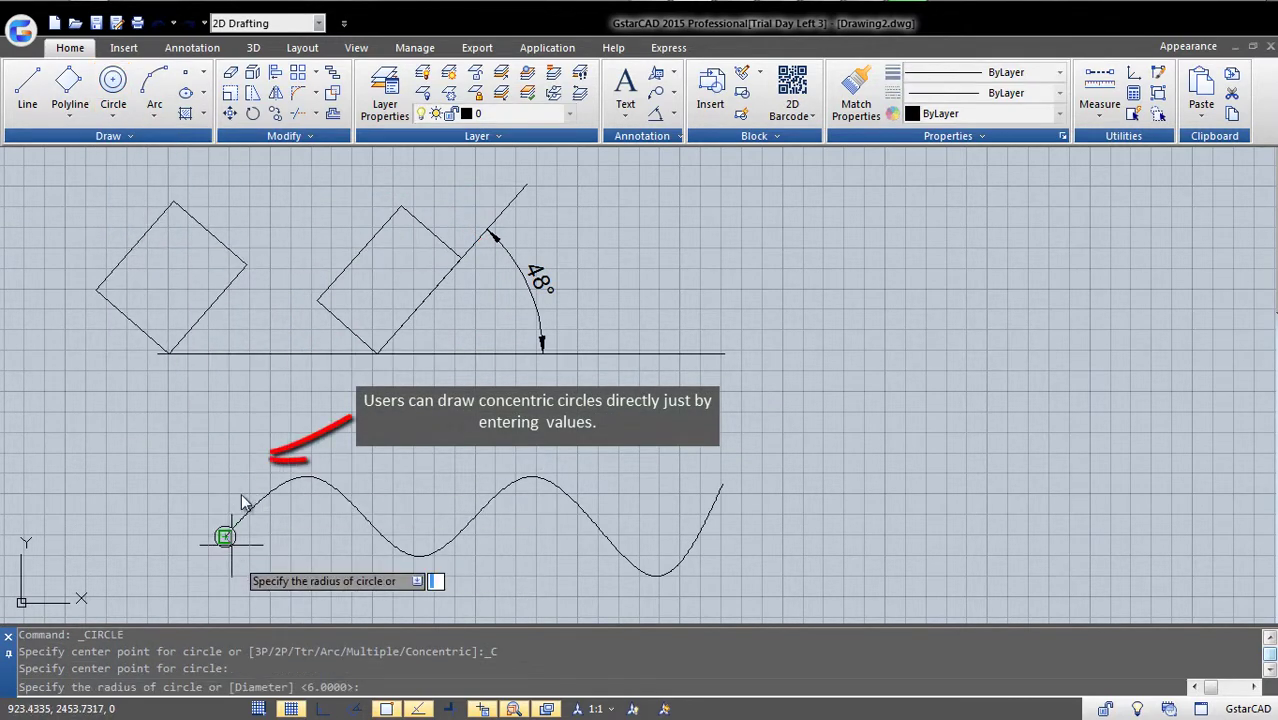
type("3")
key("Return")
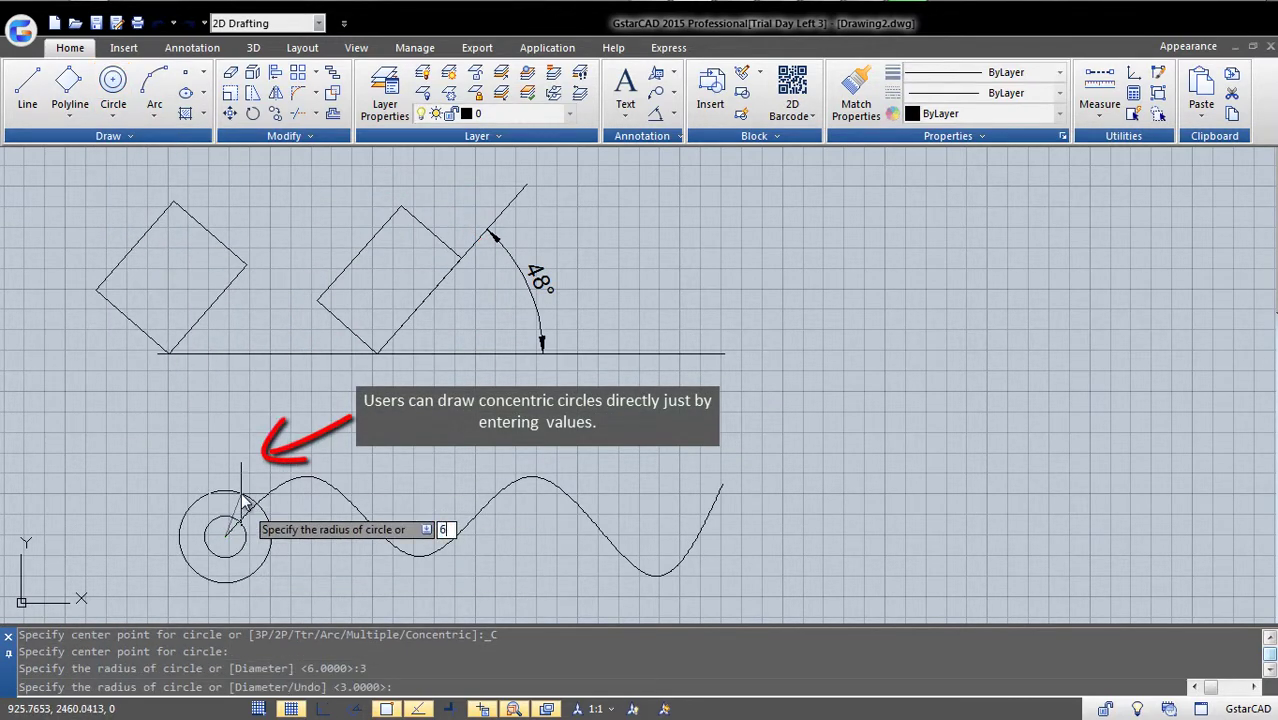
type("6")
key("Return")
key("Escape")
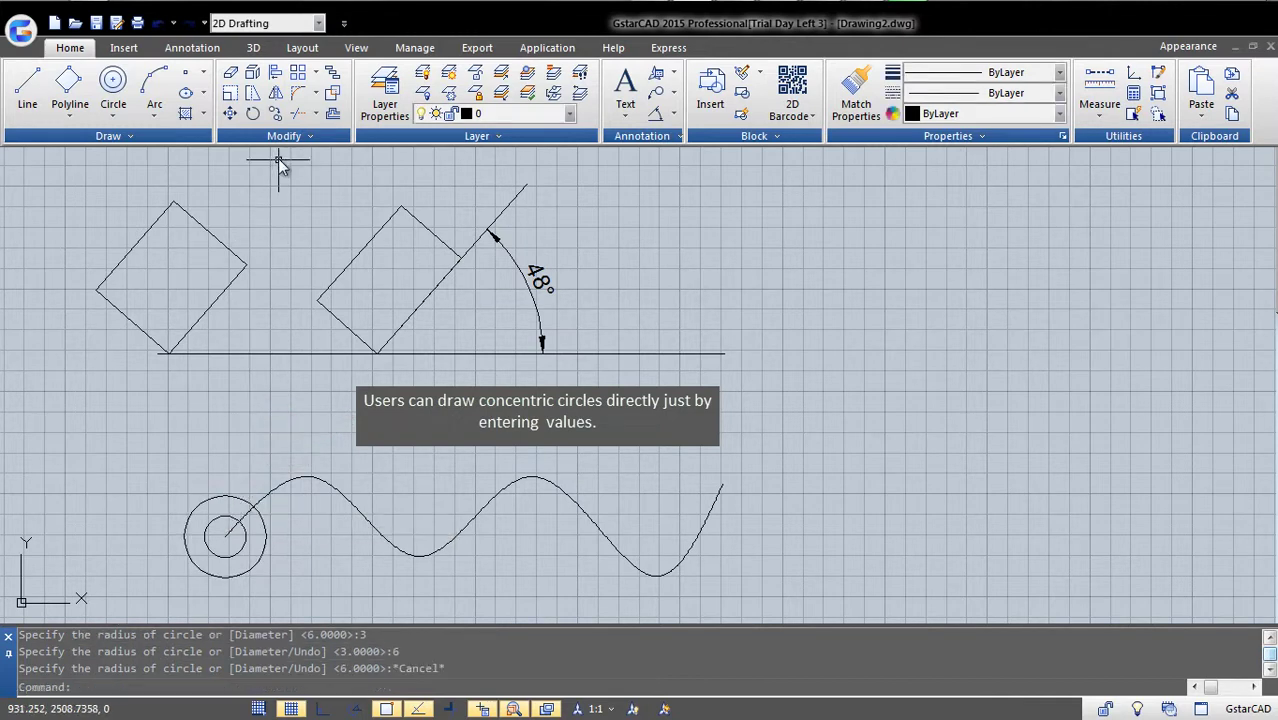
Step: Copy both circles along the wave path, dividing it into 6 evenly spaced copies
left_click(253, 72)
left_click(205, 578)
left_click(230, 555)
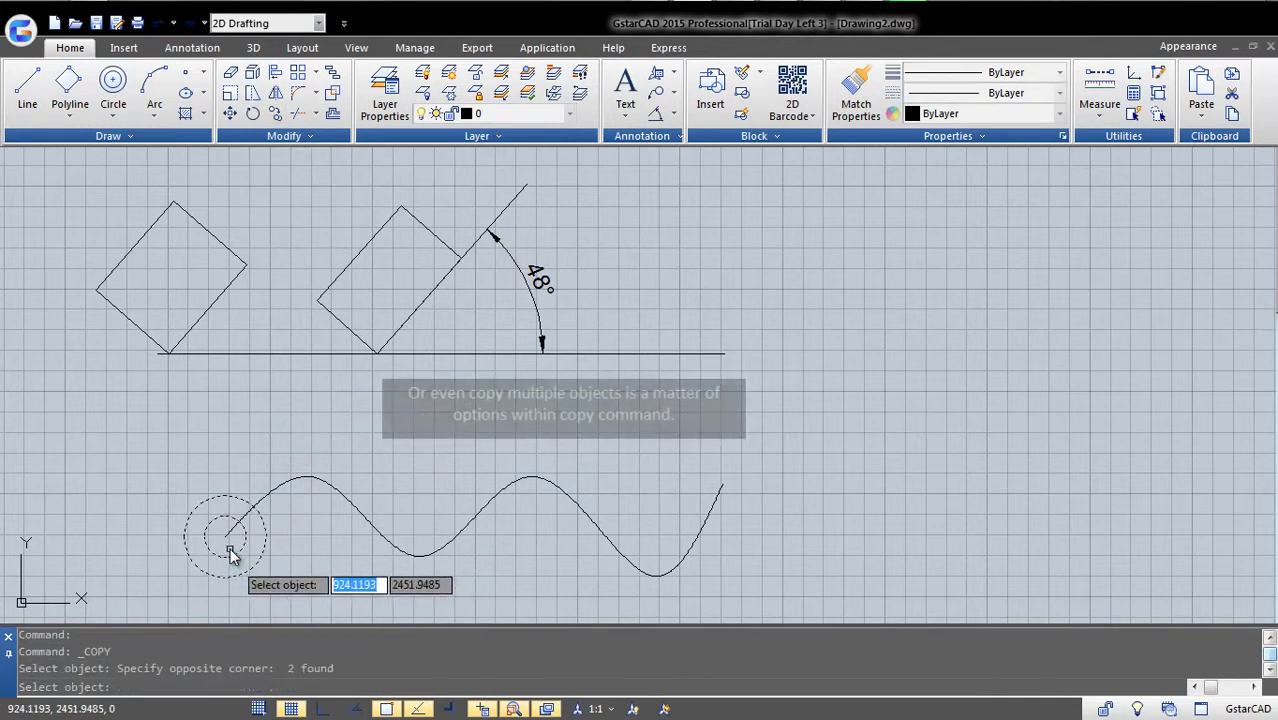
key("Return")
left_click(226, 537)
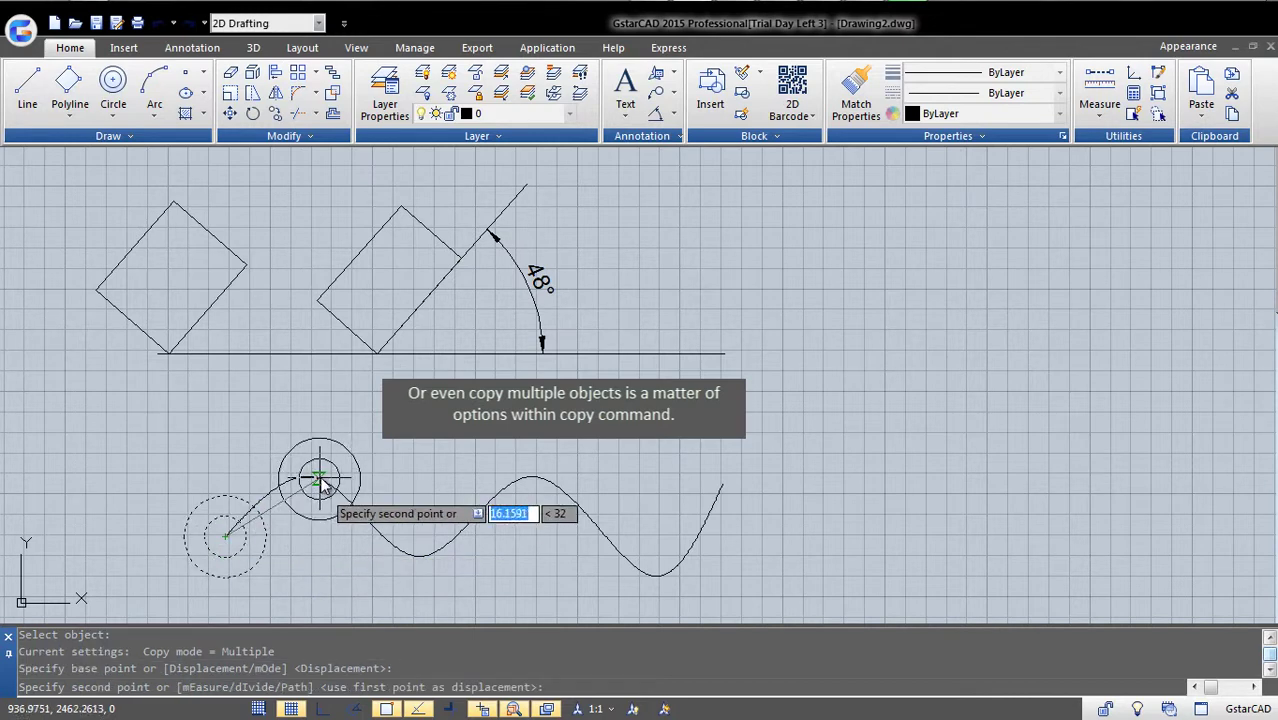
key("Return")
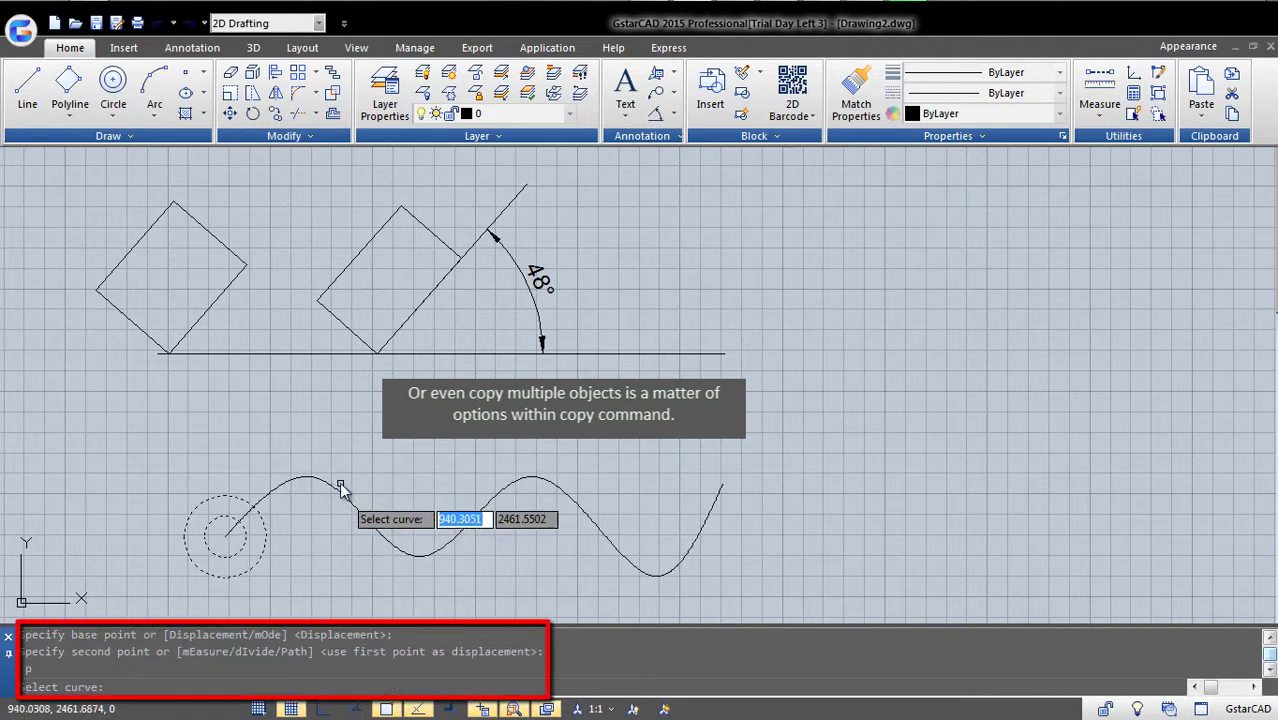
left_click(336, 489)
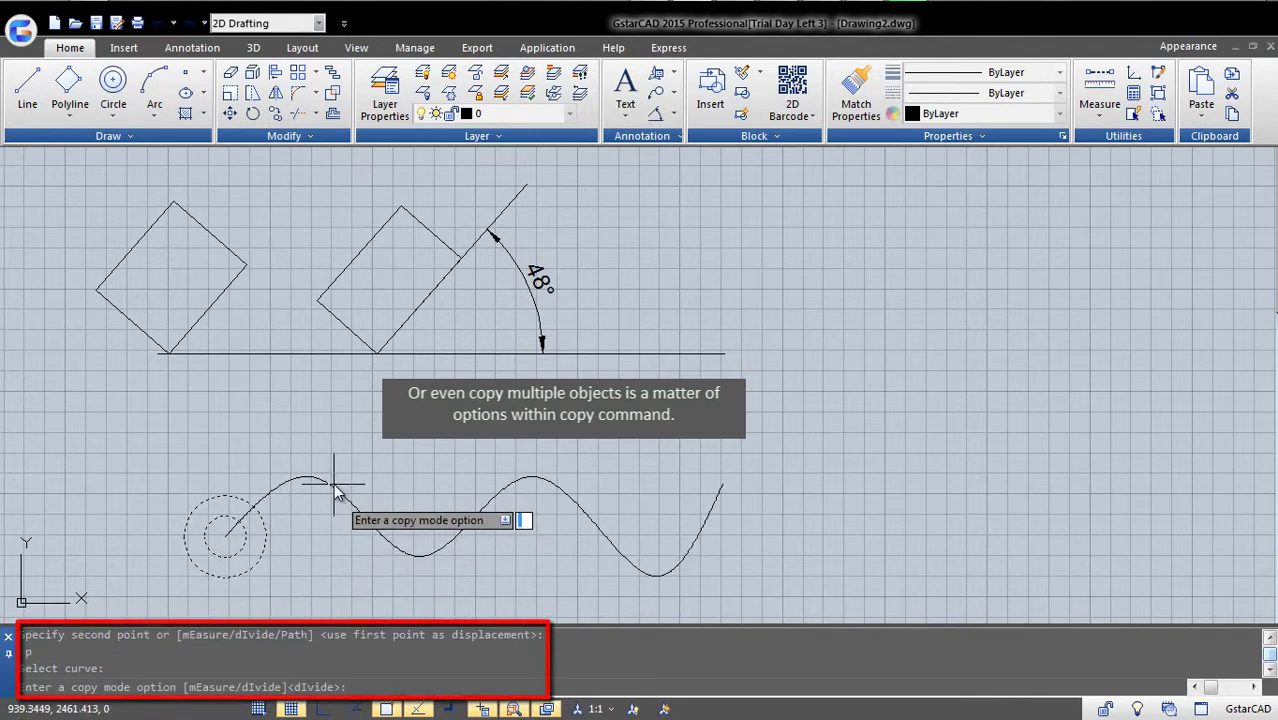
type("i")
key("Return")
type("6")
key("Return")
middle_click_drag(782, 458, 965, 468)
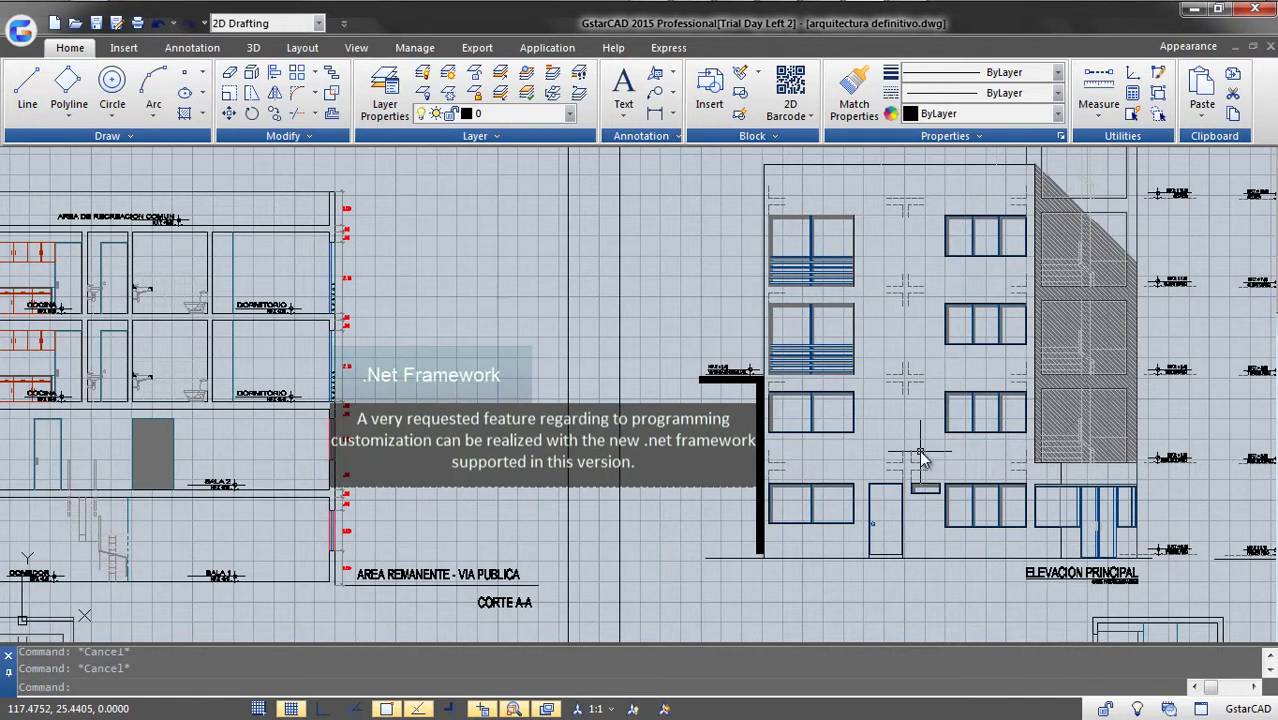
Step: Stretch the window shadow block's top-left corner outward to the left
mouse_move(918, 452)
middle_mouse_down()
mouse_move(822, 491)
mouse_move(836, 502)
middle_mouse_up()
scroll(678, 302, "up", 5)
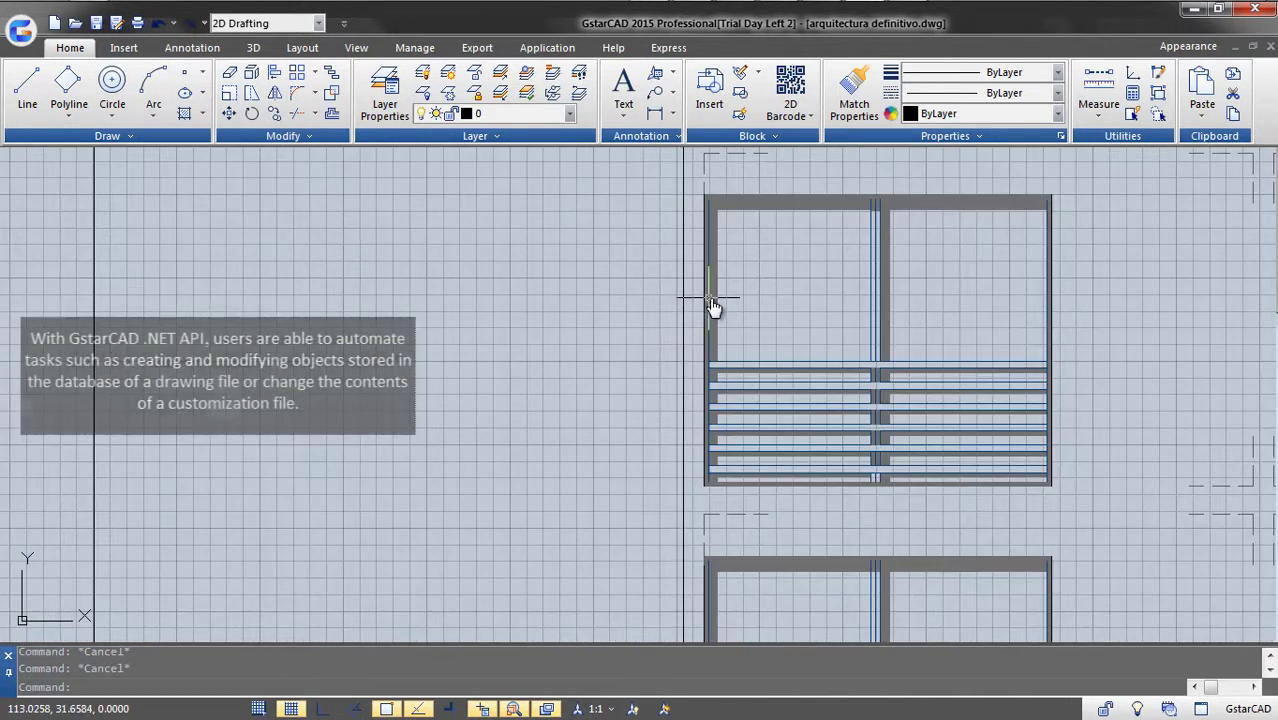
left_click(708, 296)
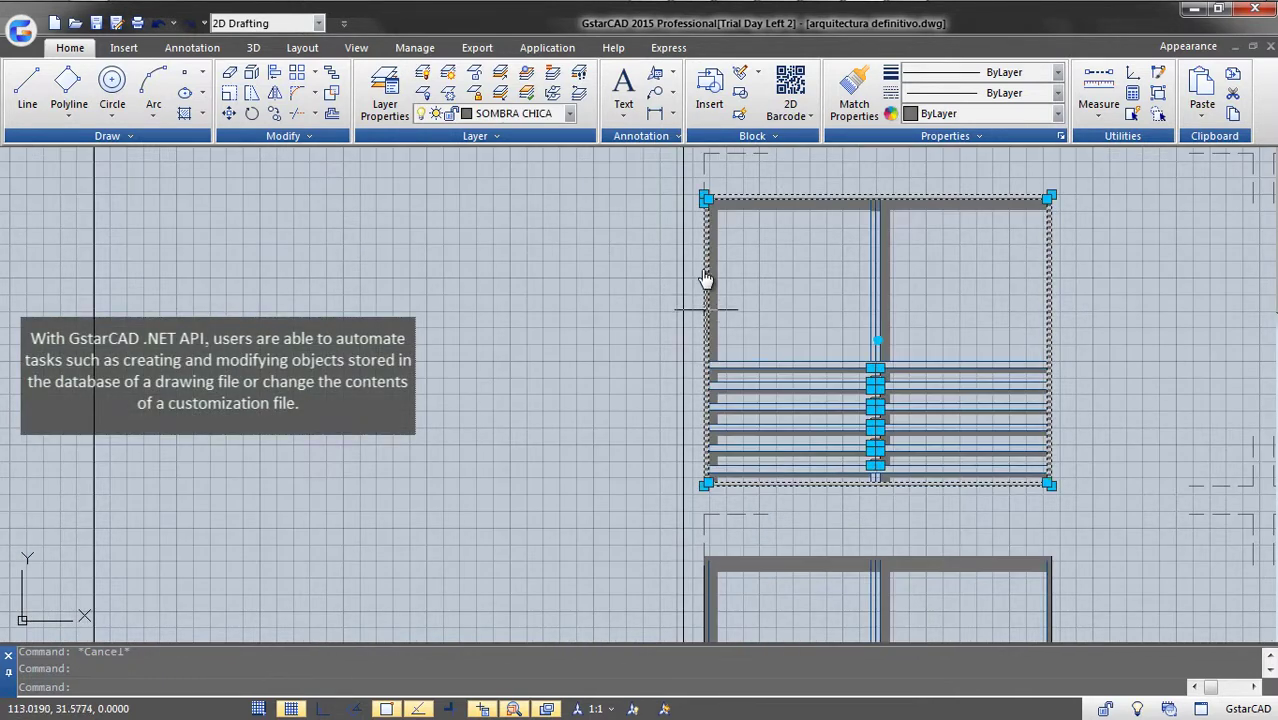
left_click(705, 197)
left_click(608, 238)
key("Escape")
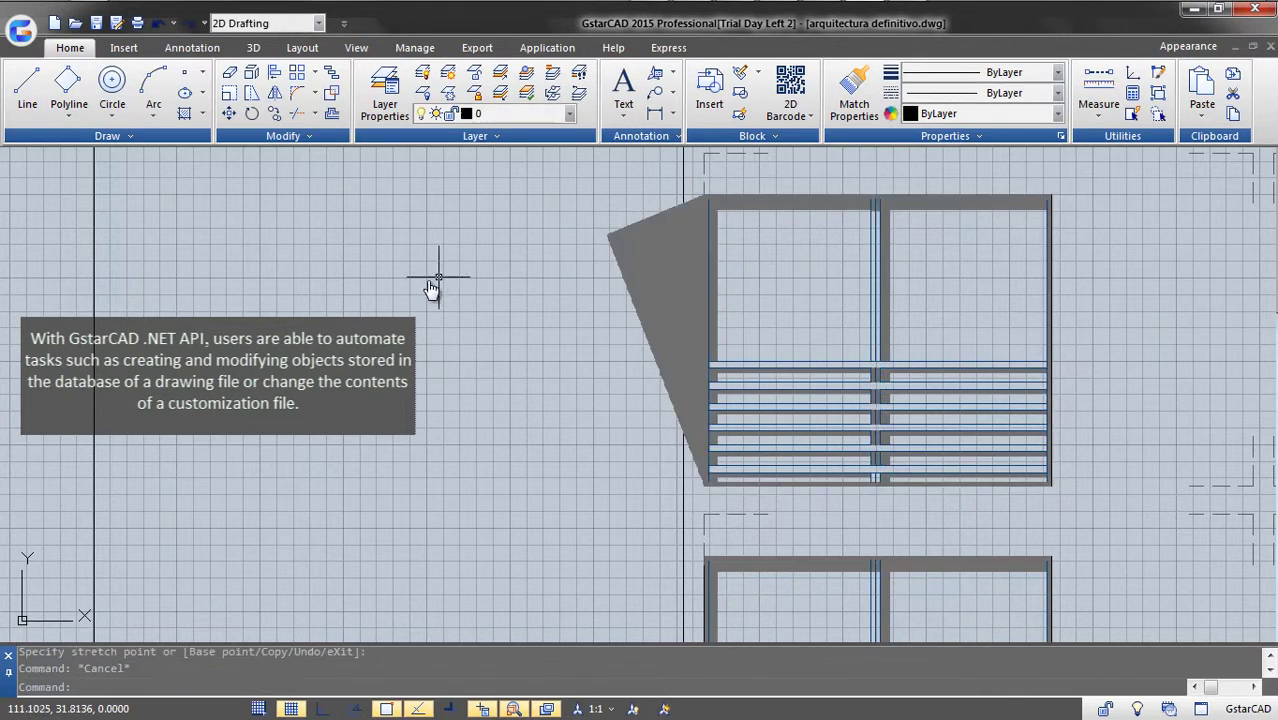
Step: Draw a line from the shadow's left tip down to the left
type("l")
key("Return")
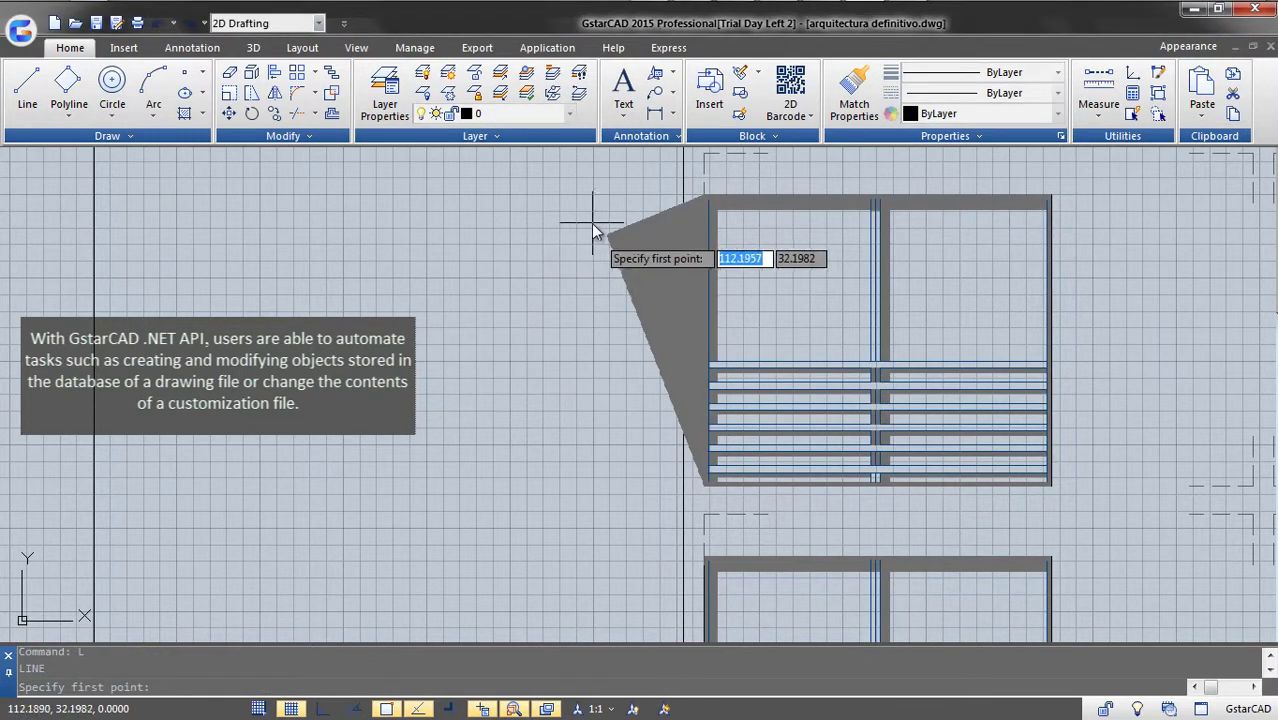
left_click(606, 241)
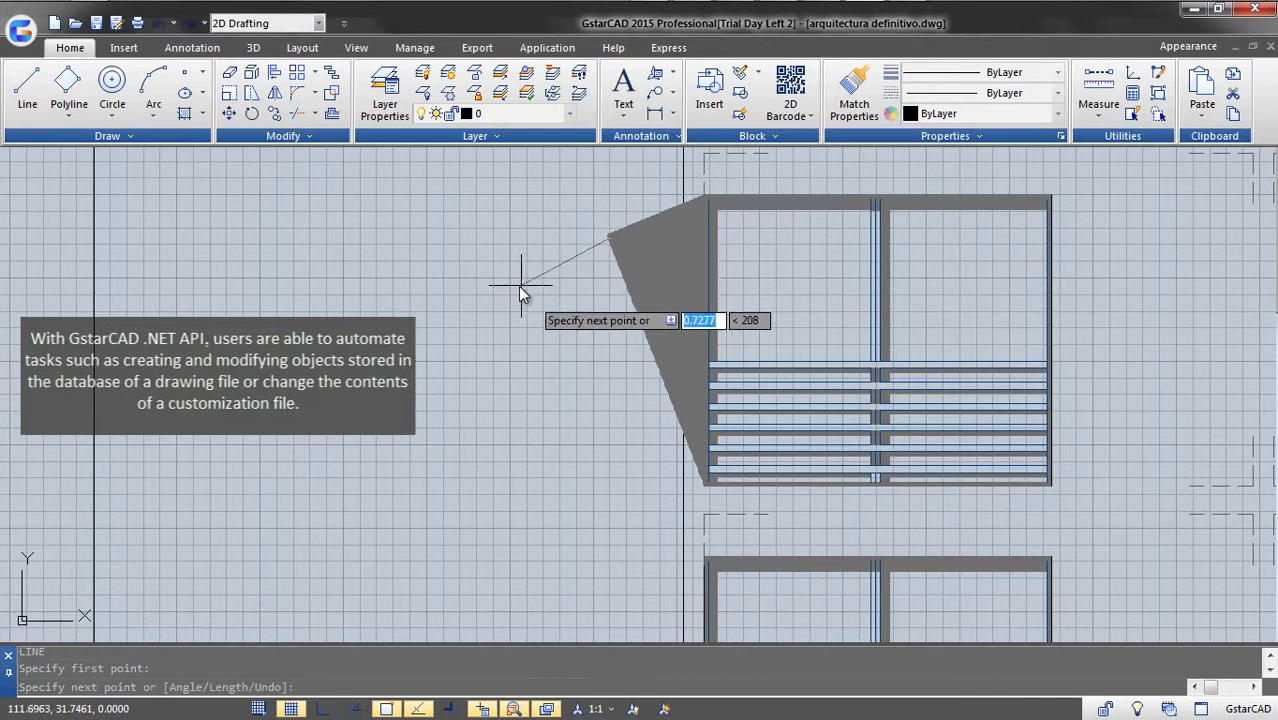
left_click(460, 316)
key("Escape")
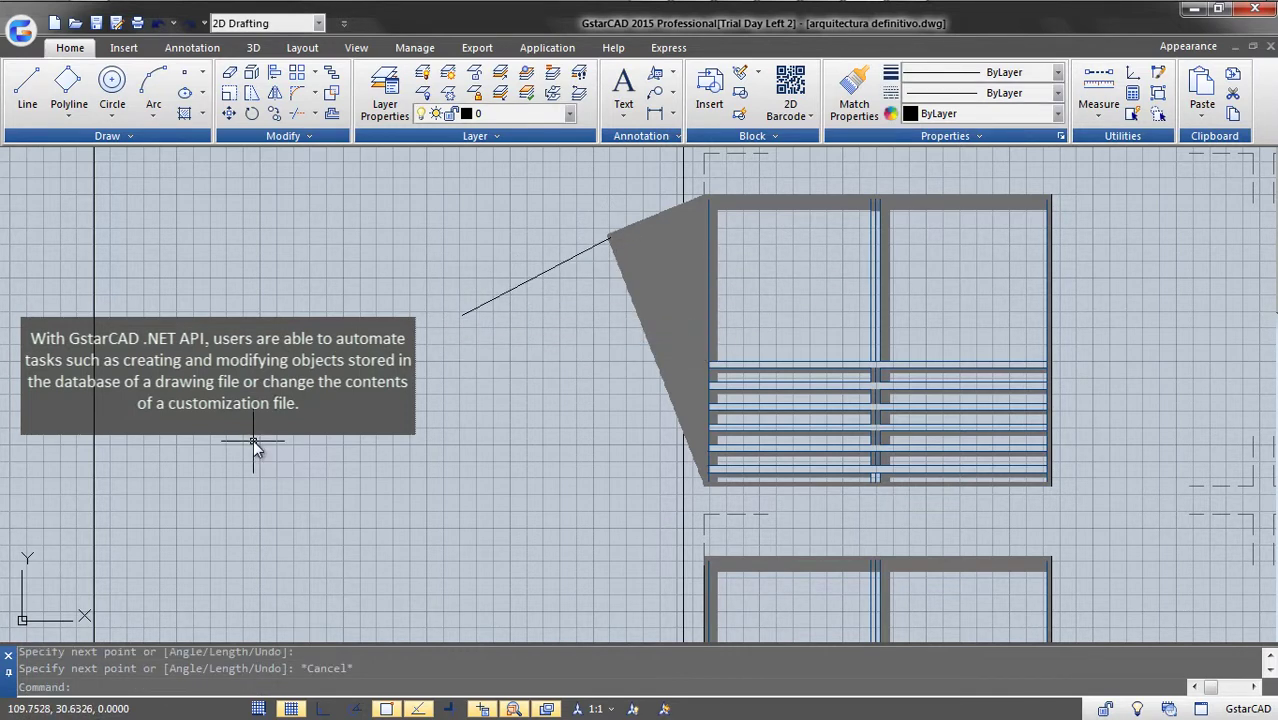
Step: Load the addline.dll .NET assembly with NETLOAD and type its add command
type("net")
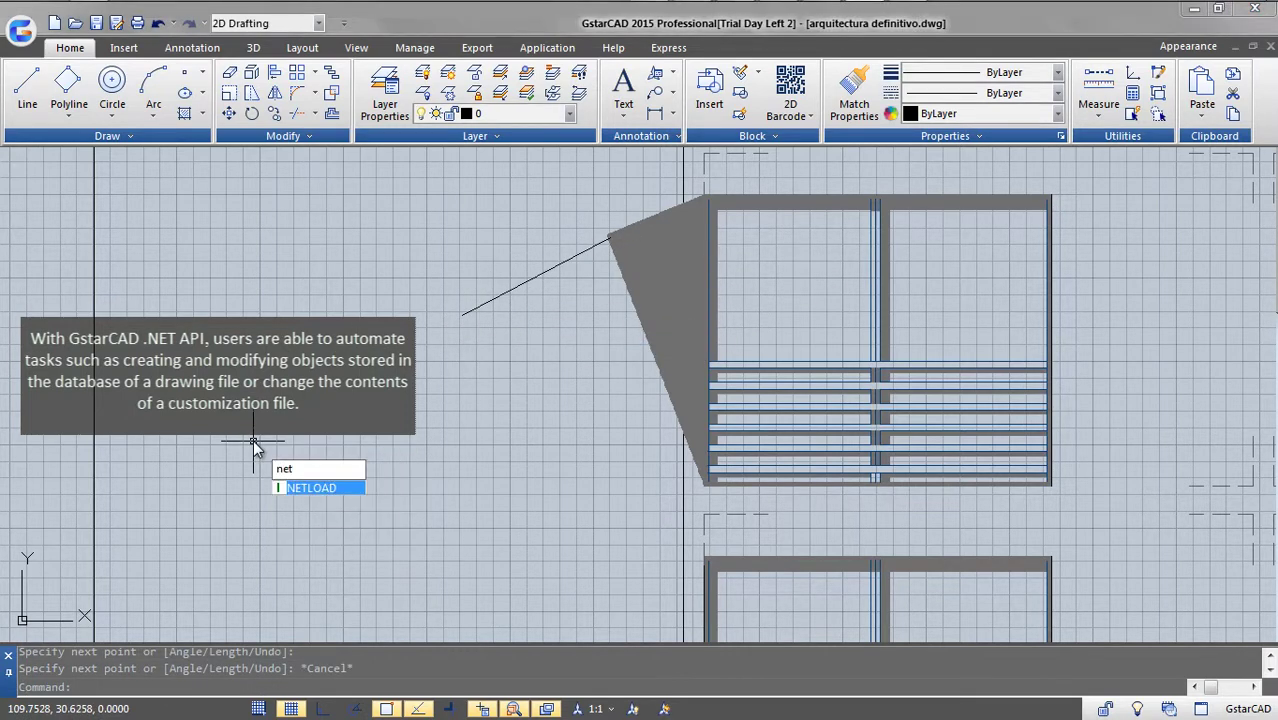
key("Return")
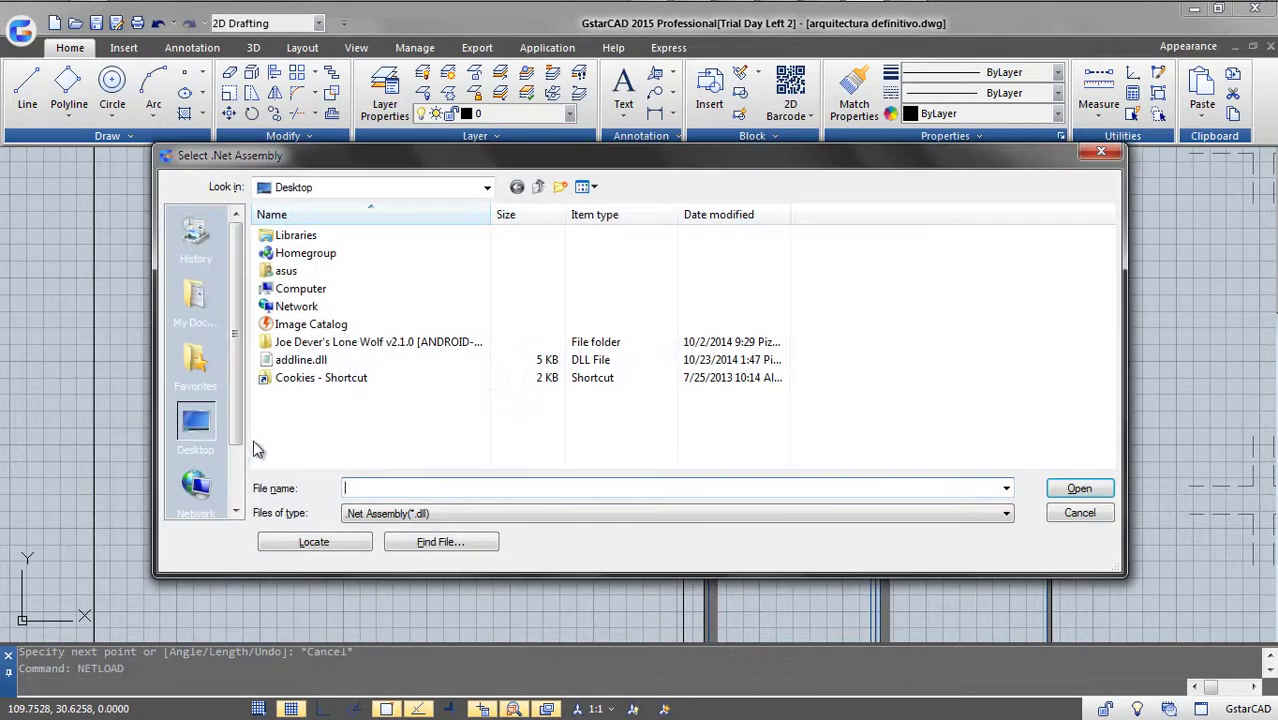
left_click(298, 360)
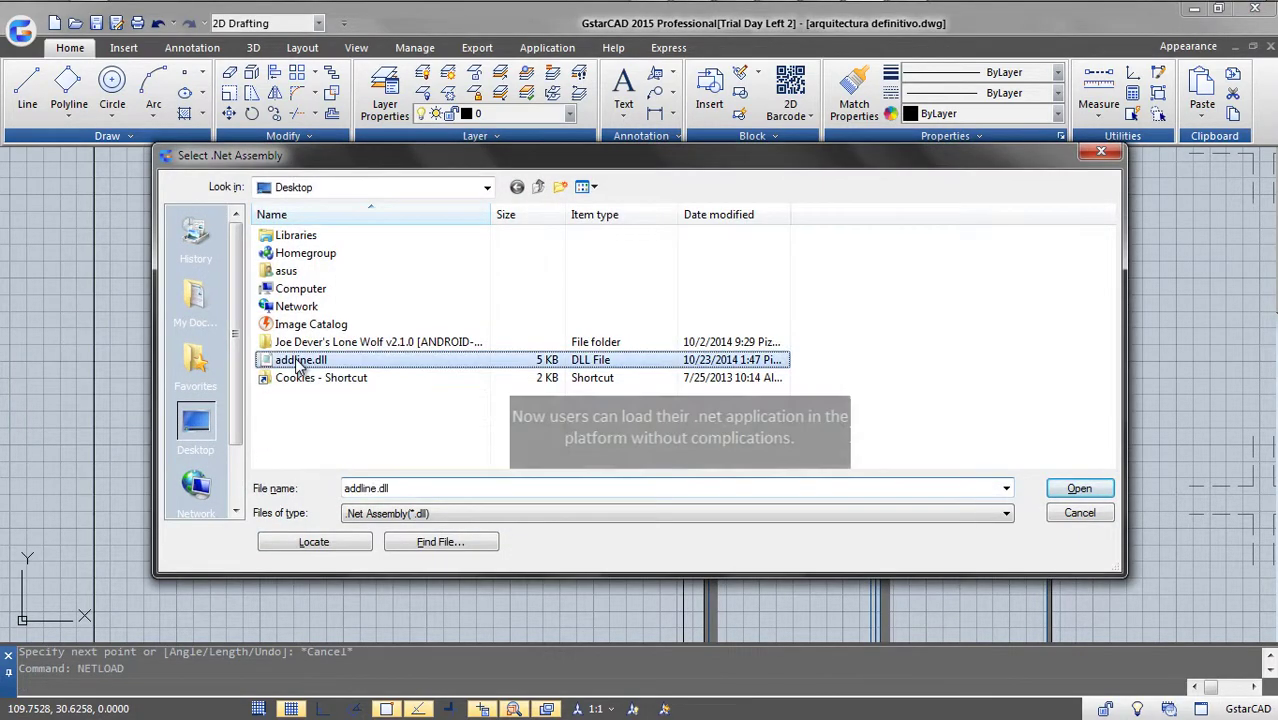
left_click(1072, 489)
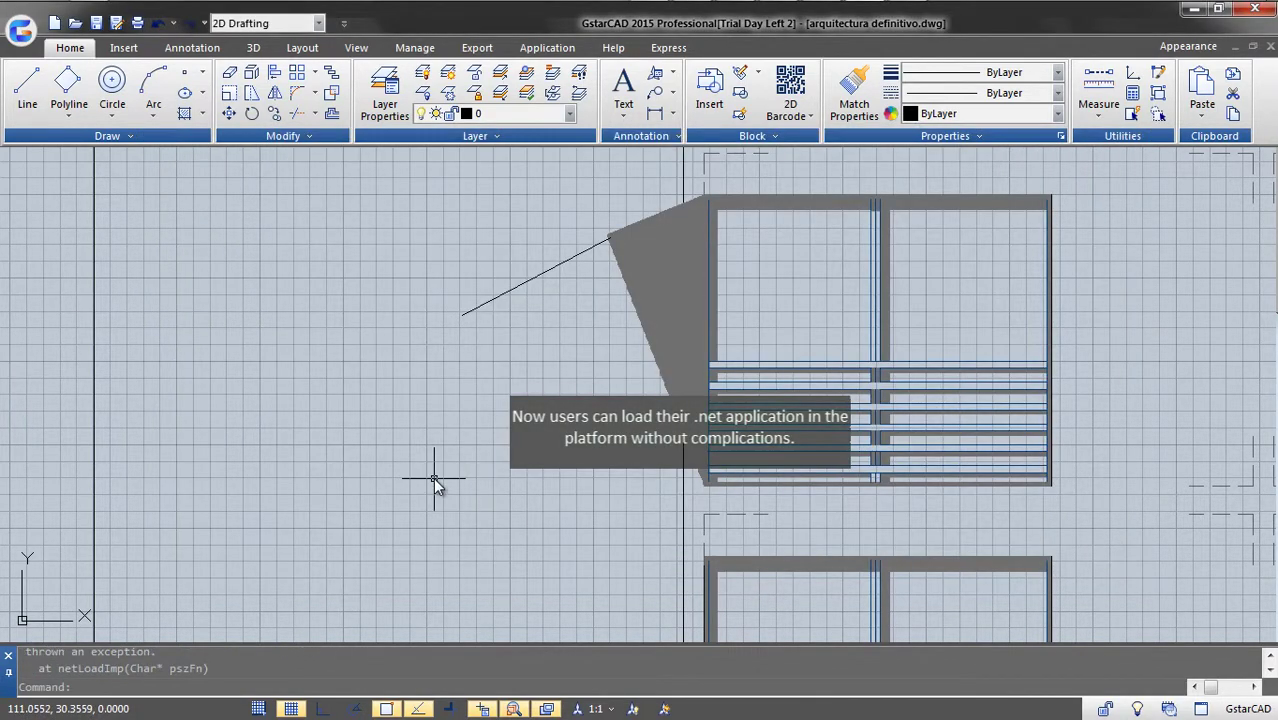
type("add")
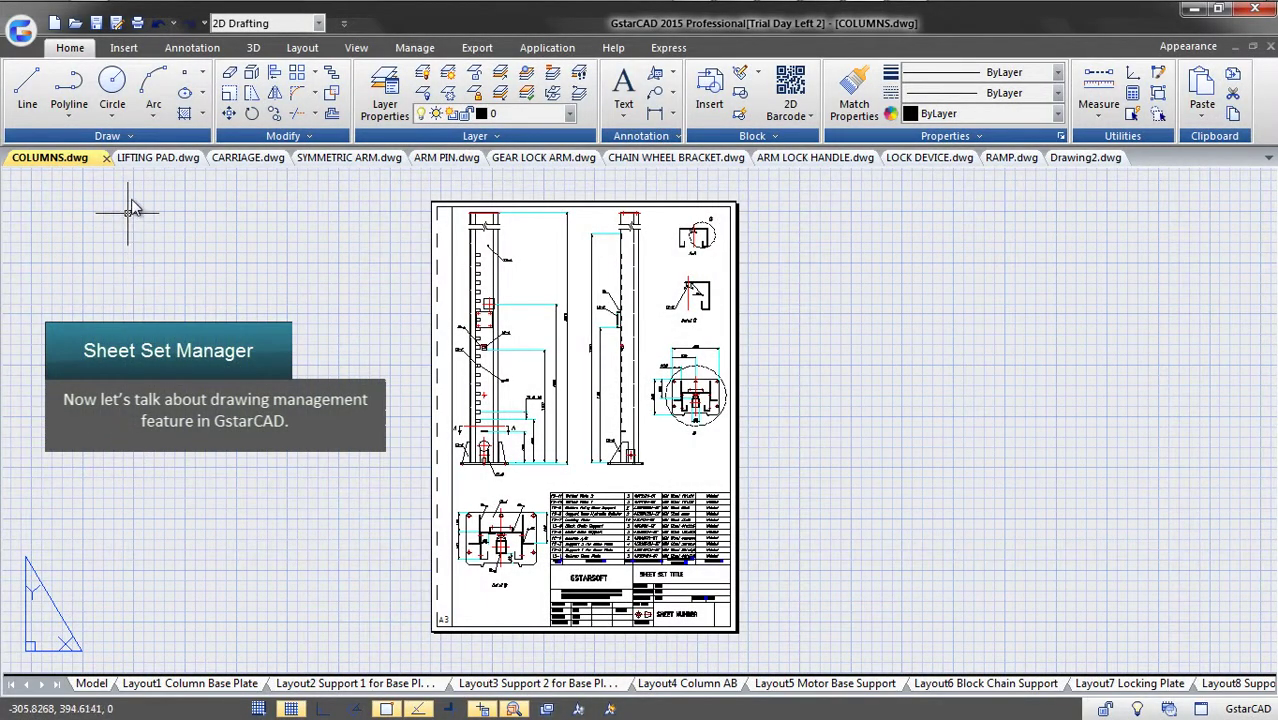
Step: Browse the LIFTING PAD, CARRIAGE, ARM, GEAR LOCK, BRACKET, LOCK and RAMP drawings, ending on Drawing2.dwg
left_click(135, 158)
left_click(248, 158)
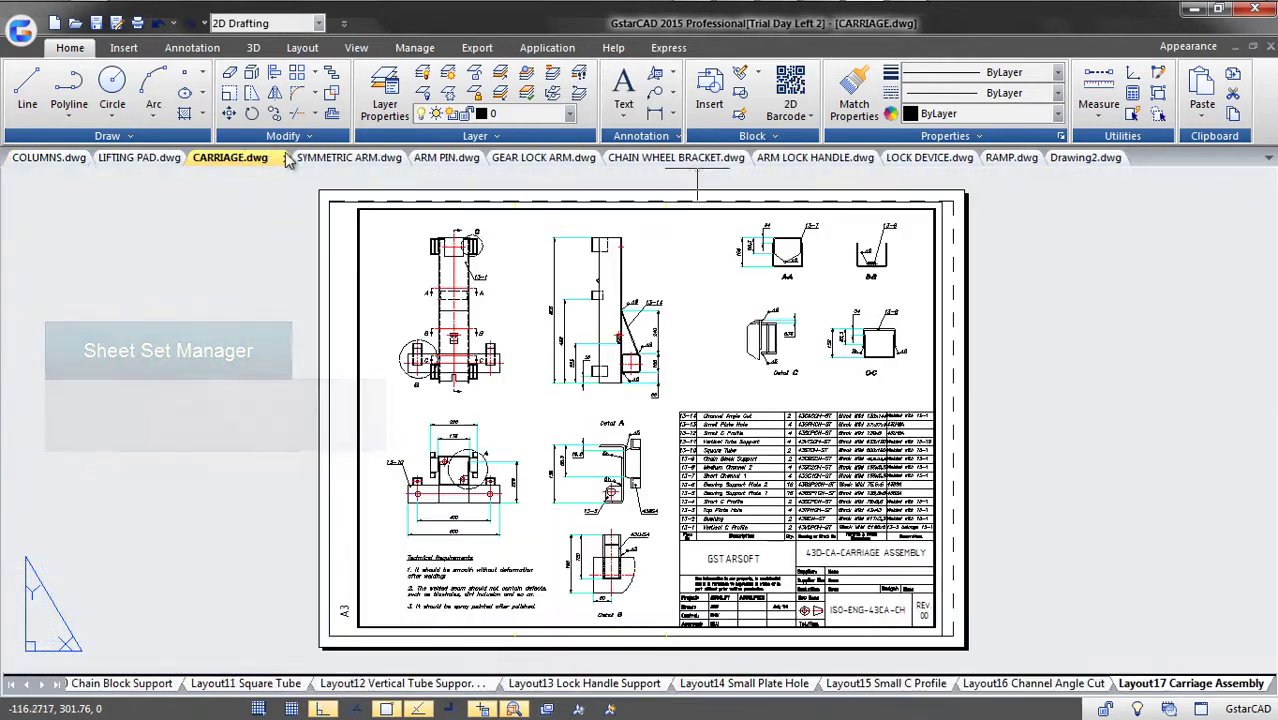
left_click(345, 158)
left_click(440, 158)
left_click(545, 158)
left_click(680, 158)
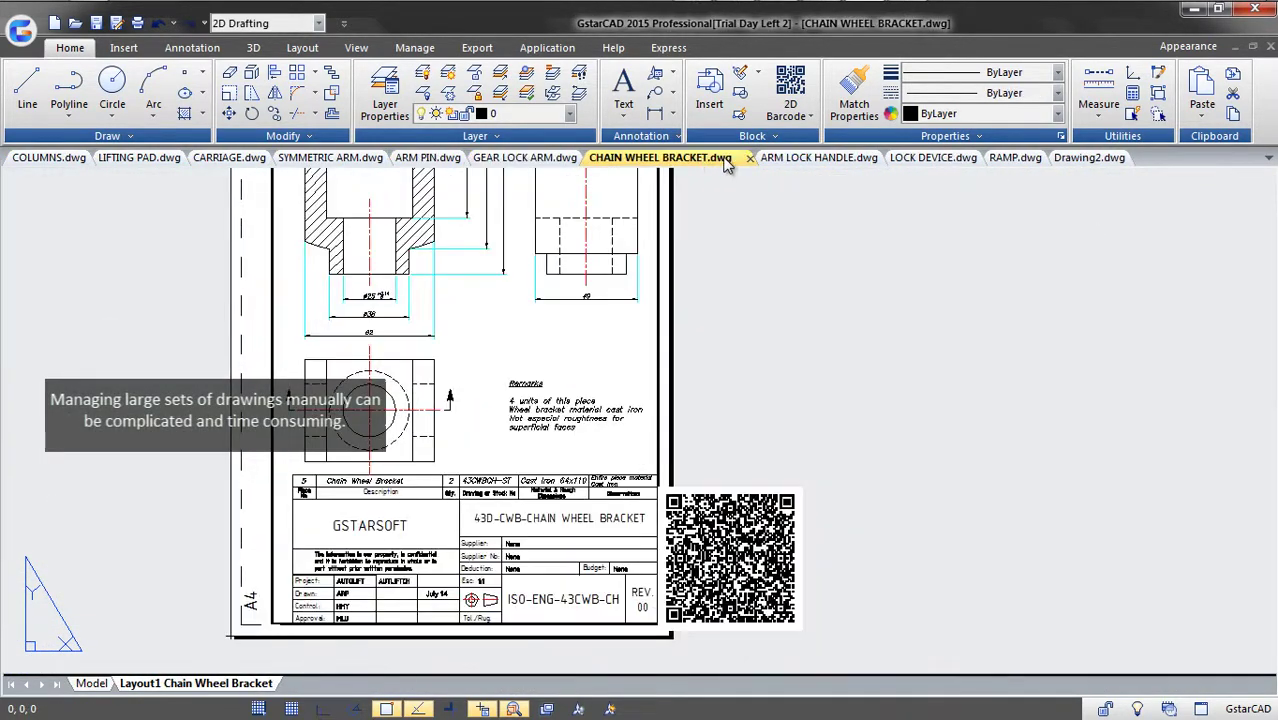
left_click(795, 158)
left_click(924, 158)
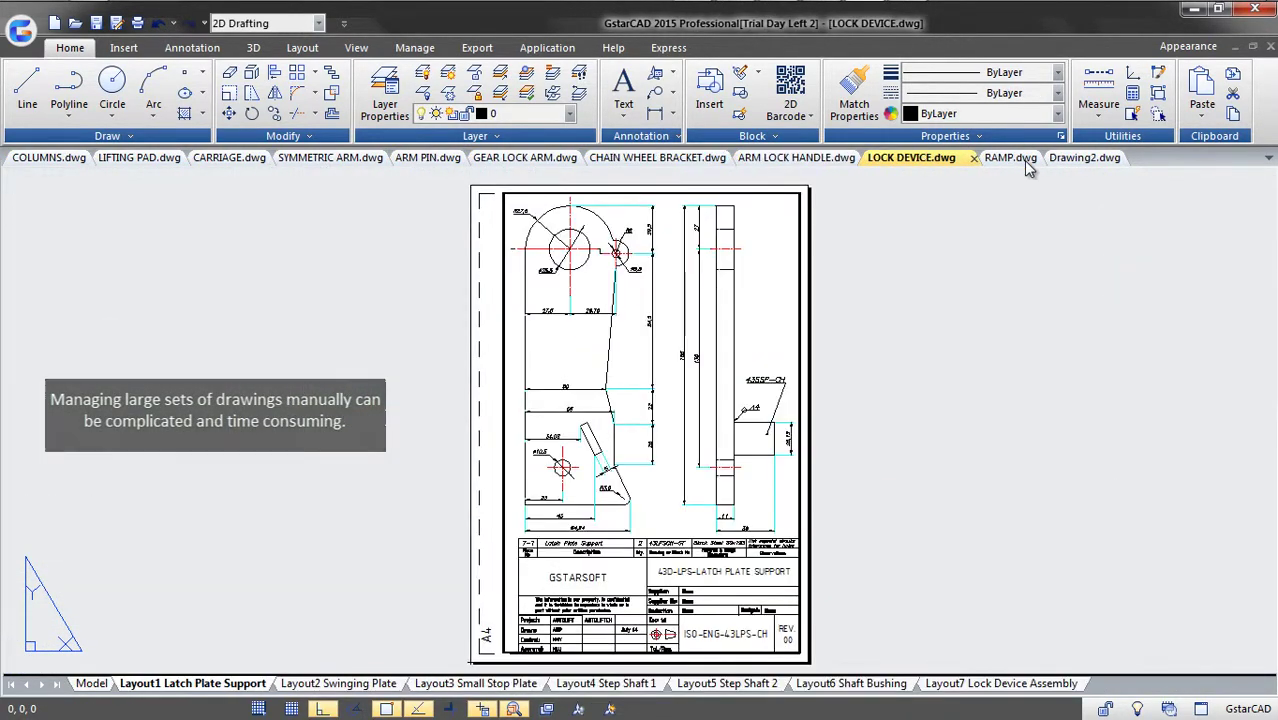
left_click(1023, 158)
left_click(1078, 157)
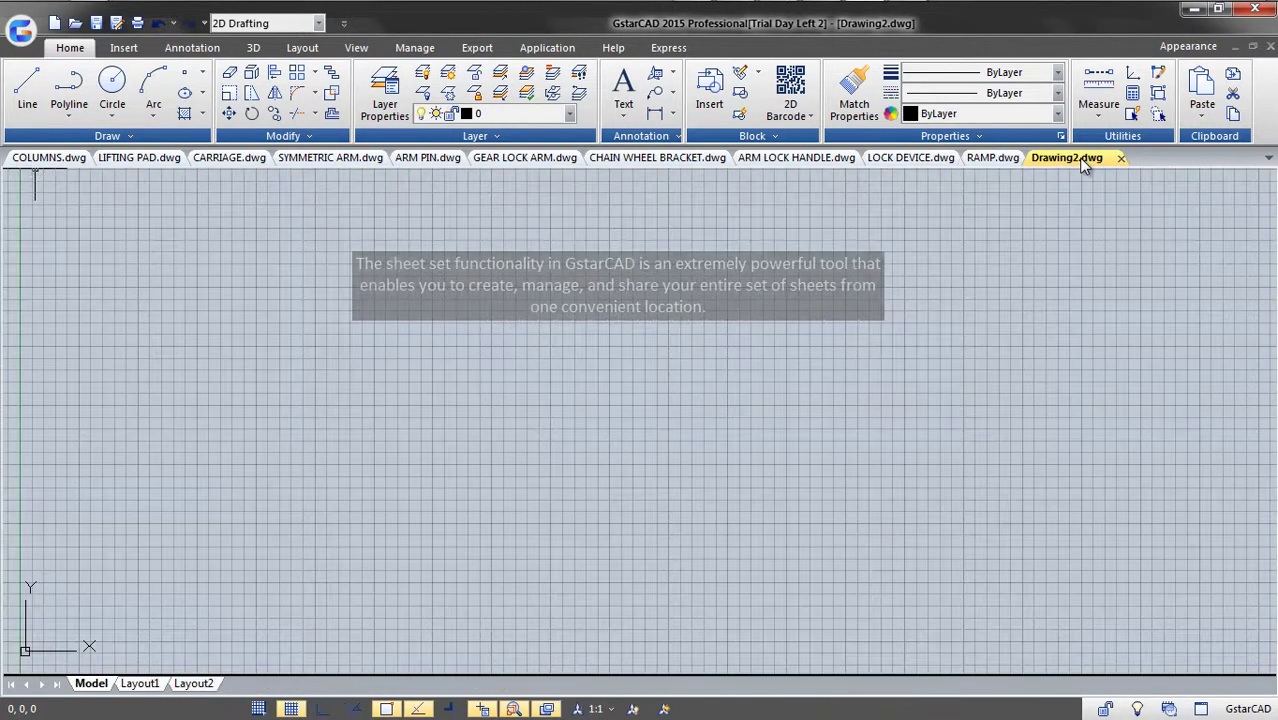
Step: Close all drawings except Drawing2.dwg without saving changes
right_click(1078, 157)
left_click(1141, 232)
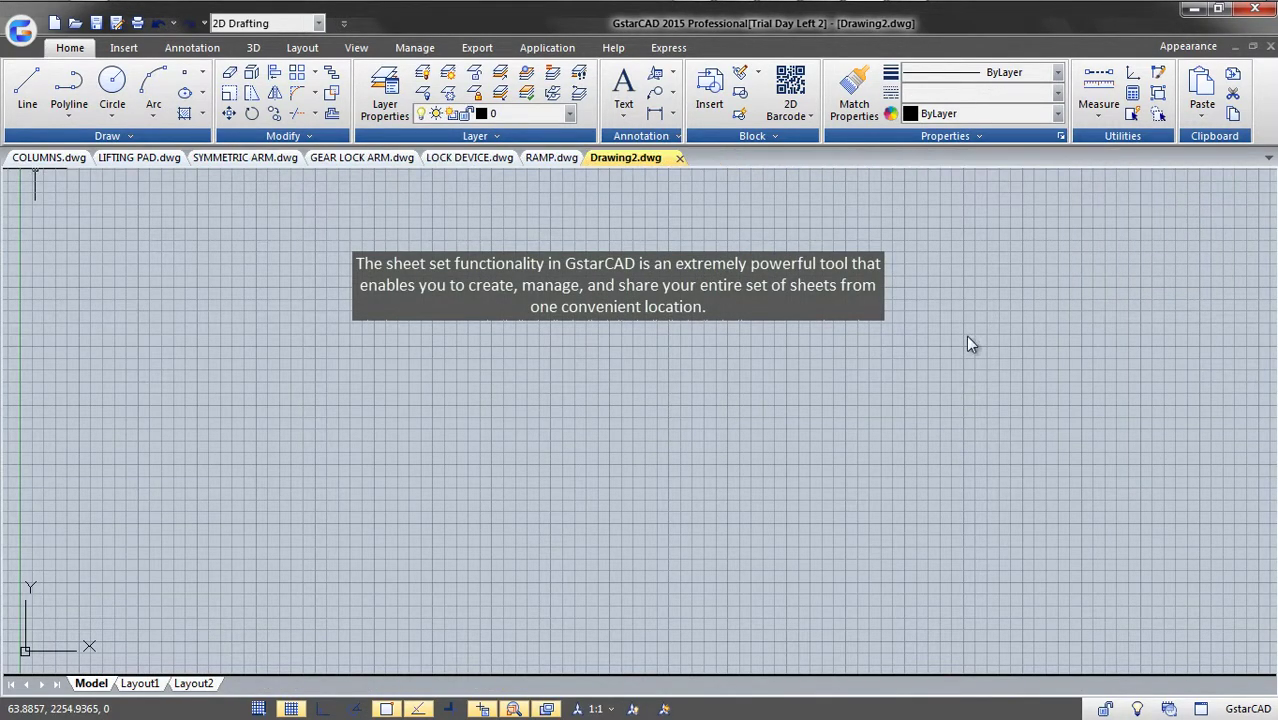
left_click(690, 408)
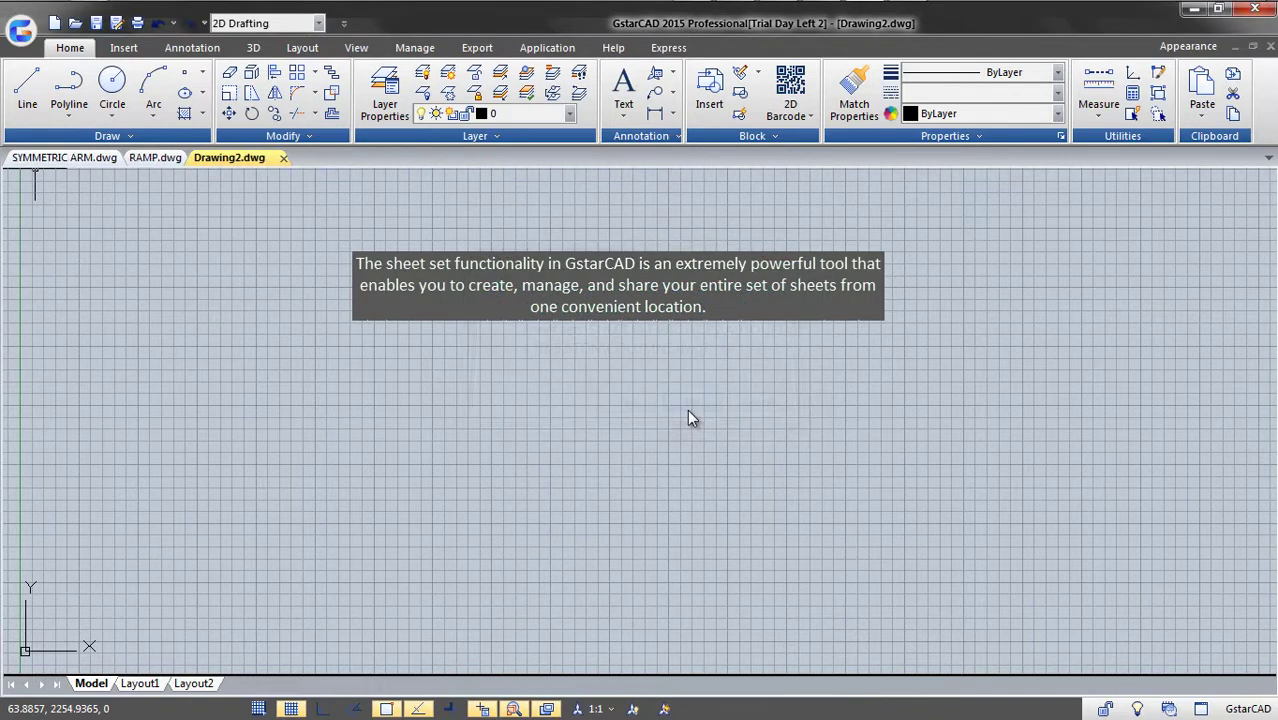
left_click(356, 48)
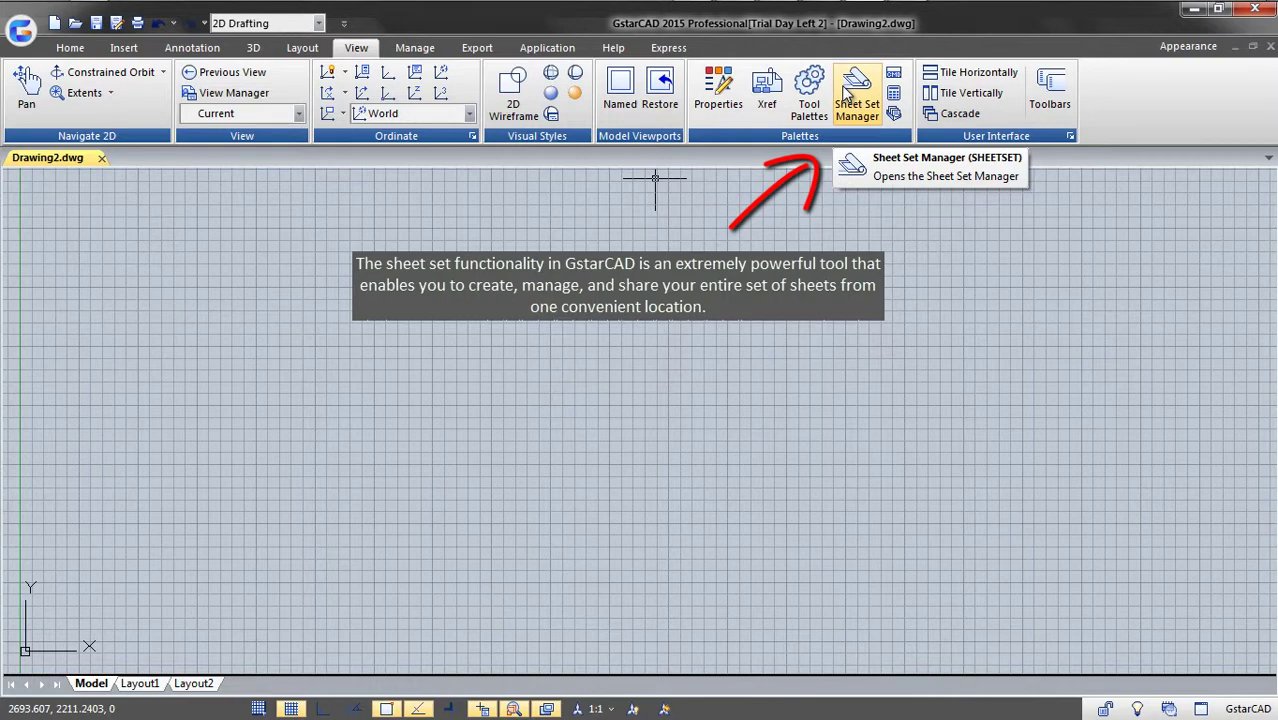
Step: Open the recent Auto Lift Manufacturing.dst in Sheet Set Manager and open sheet 8 - COLUMNS from Subassemblies
left_click(847, 94)
left_click(75, 186)
mouse_move(85, 209)
left_click(230, 213)
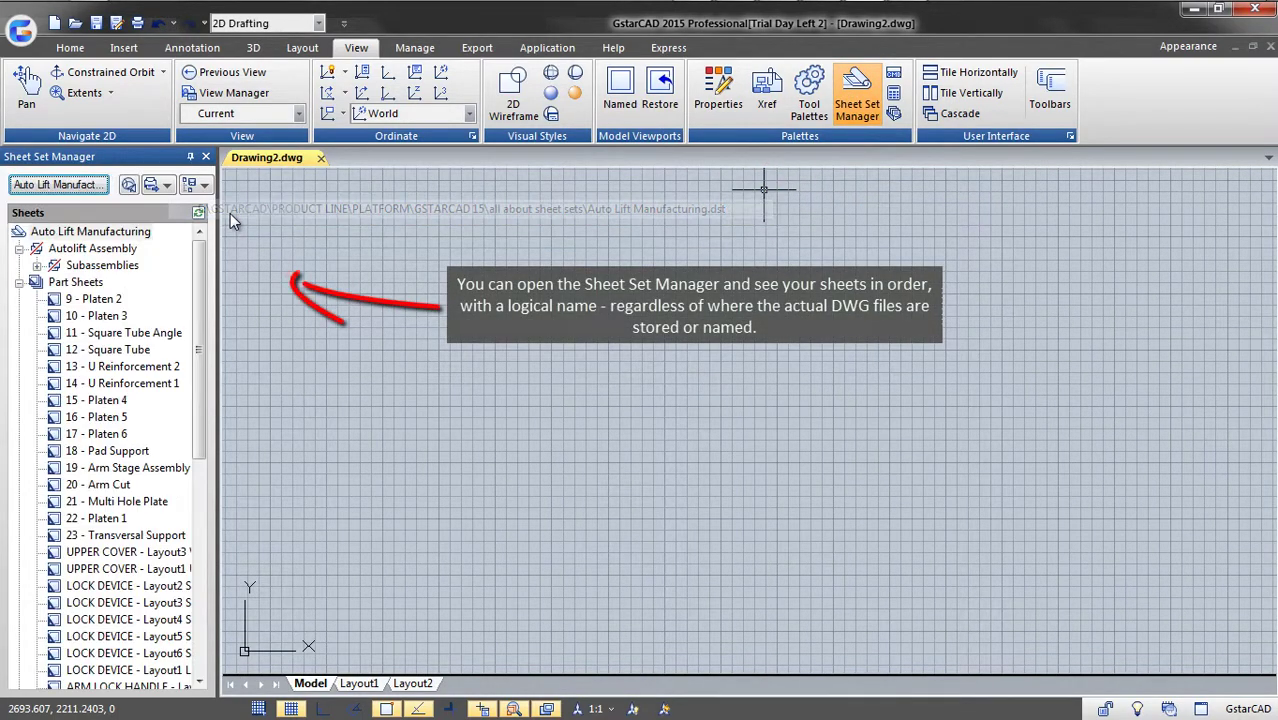
left_click(37, 266)
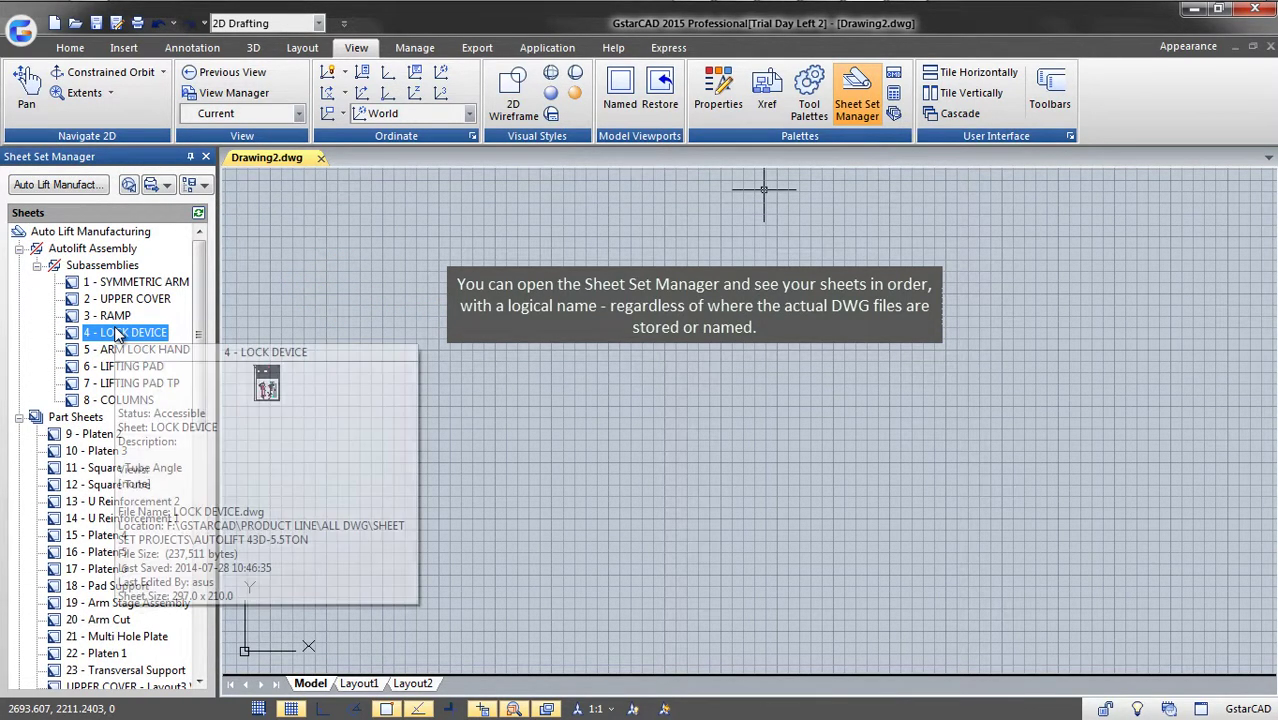
left_click(115, 316)
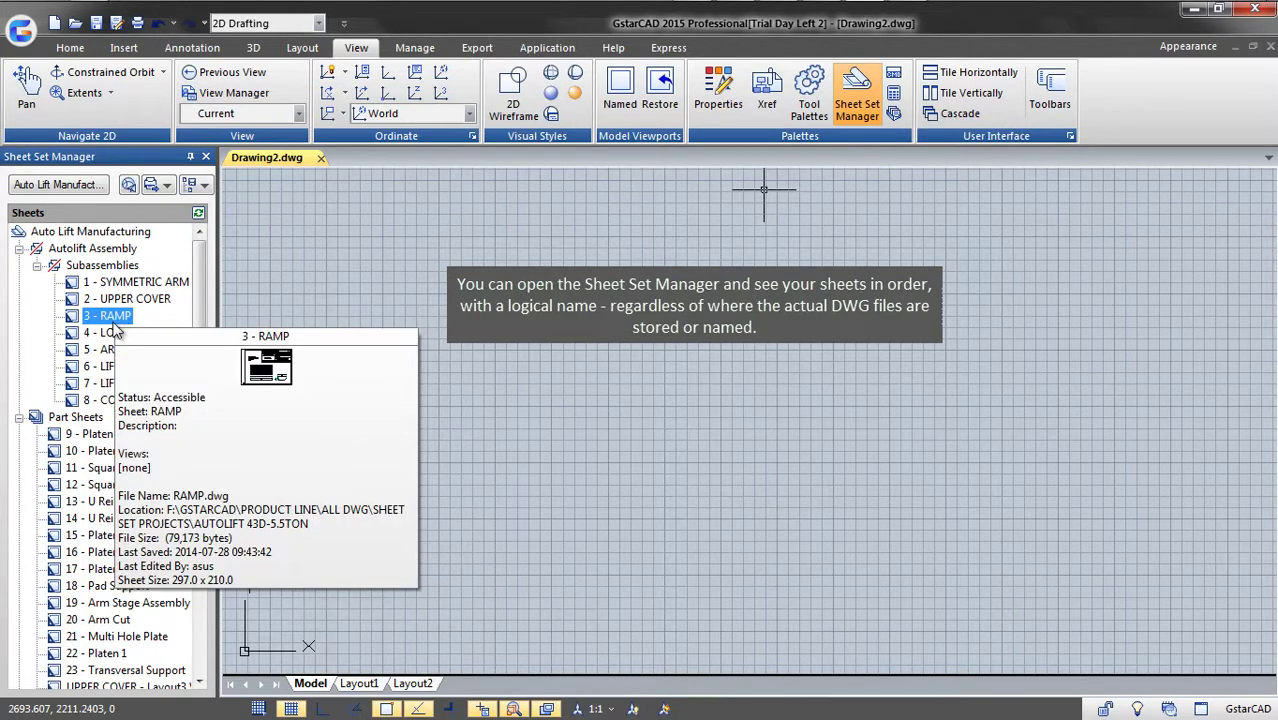
double_click(115, 404)
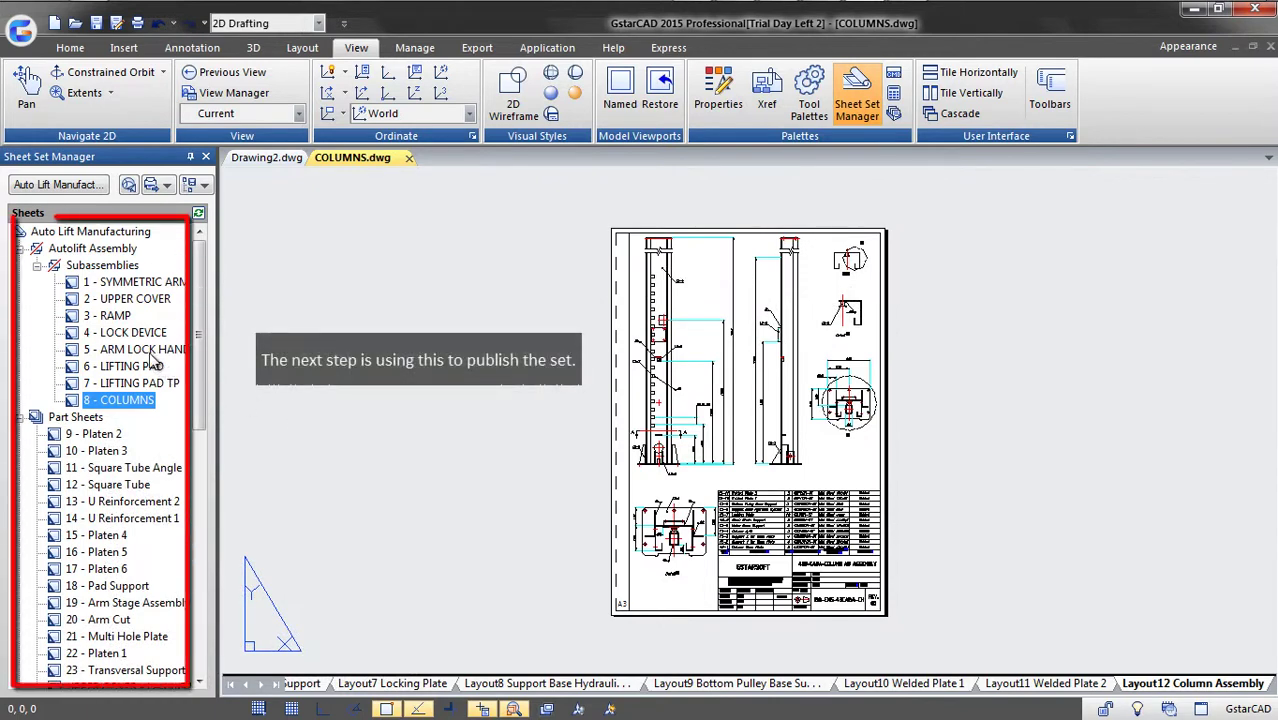
Step: Review and close the Auto Lift Manufacturing sheet set publish options, then zoom toward the title block
left_click_drag(199, 347, 196, 300)
right_click(150, 388)
mouse_move(285, 545)
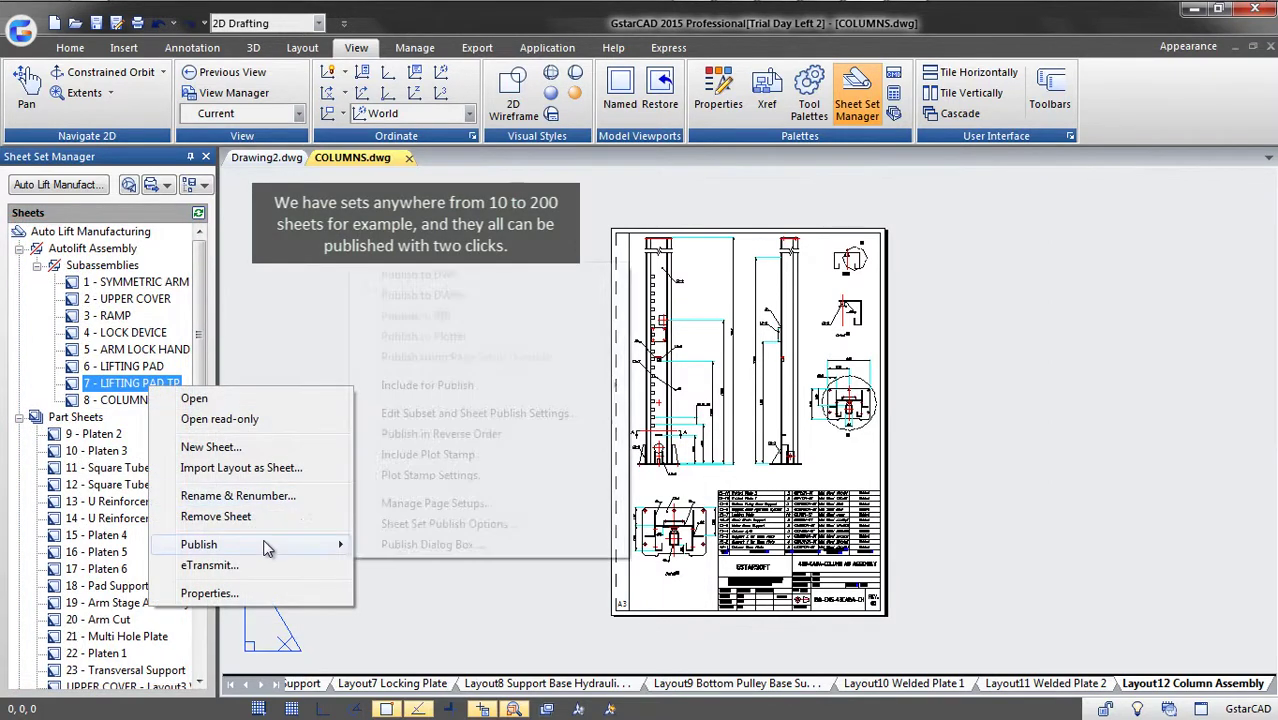
left_click(446, 526)
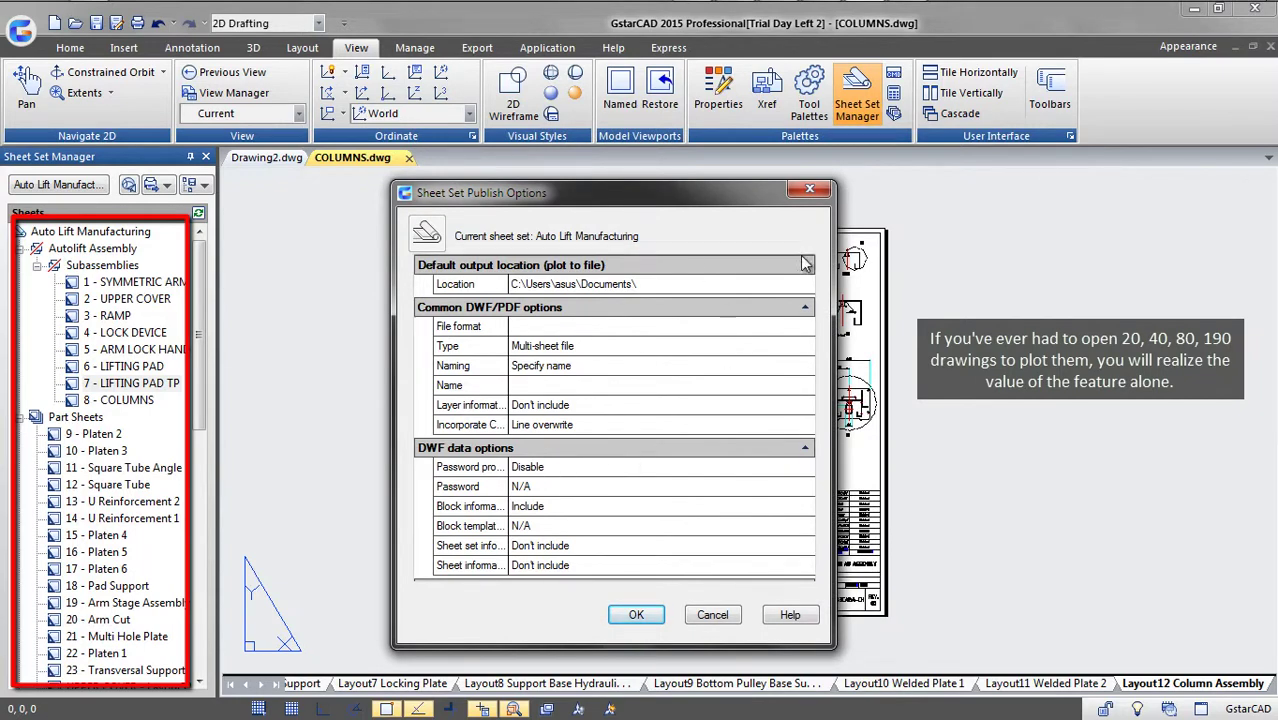
left_click(808, 190)
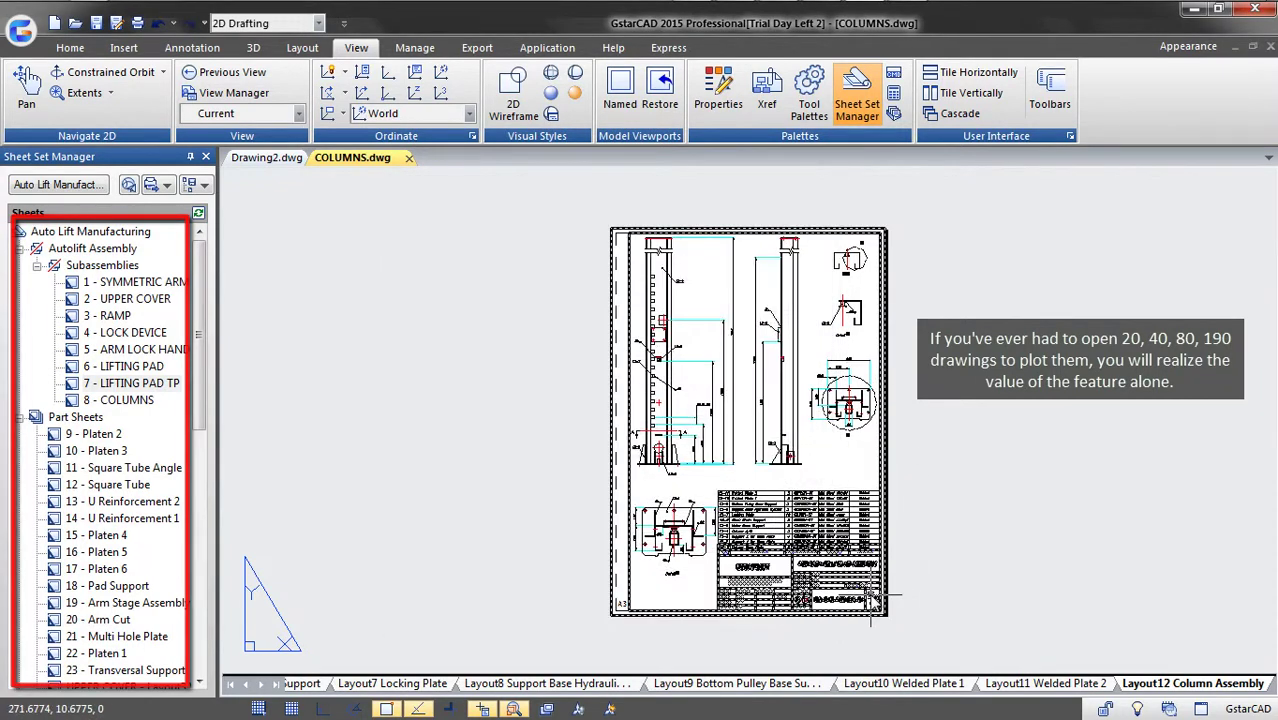
scroll(870, 570, "up", 4)
scroll(869, 570, "up", 2)
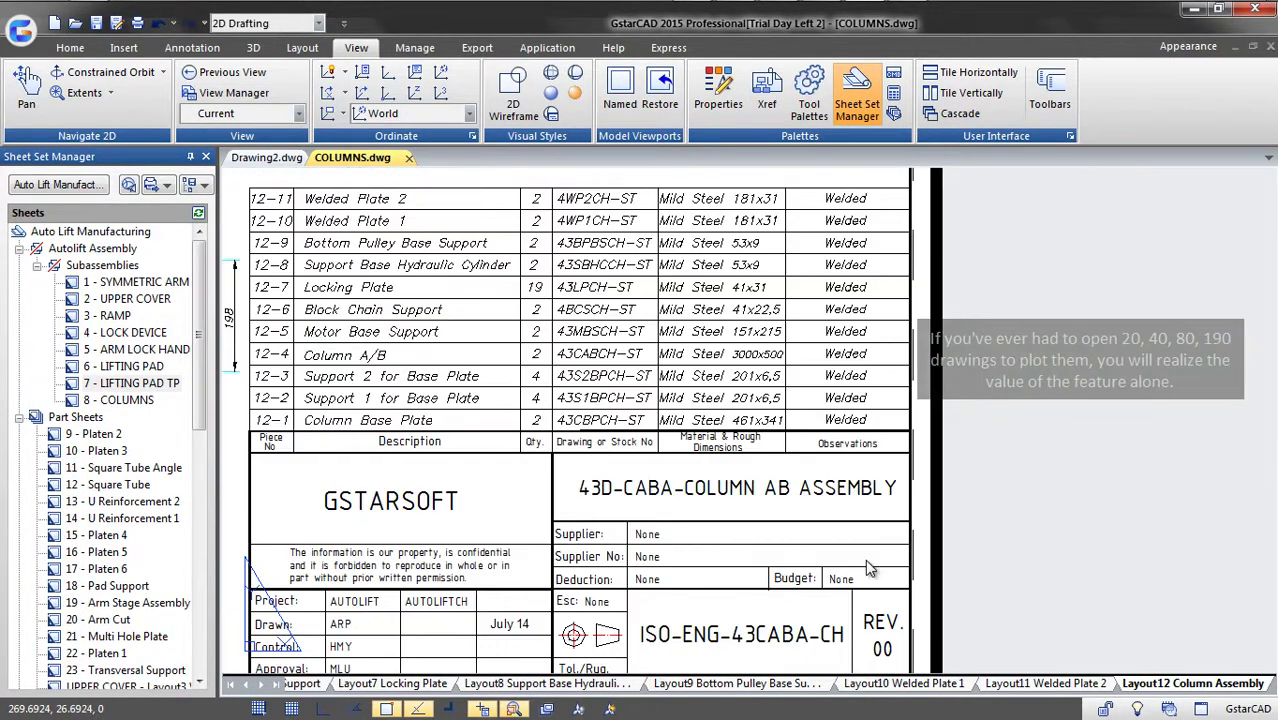
Step: Cancel the title block attribute editor, then browse the SheetSet fields in FIELD without inserting any
double_click(858, 505)
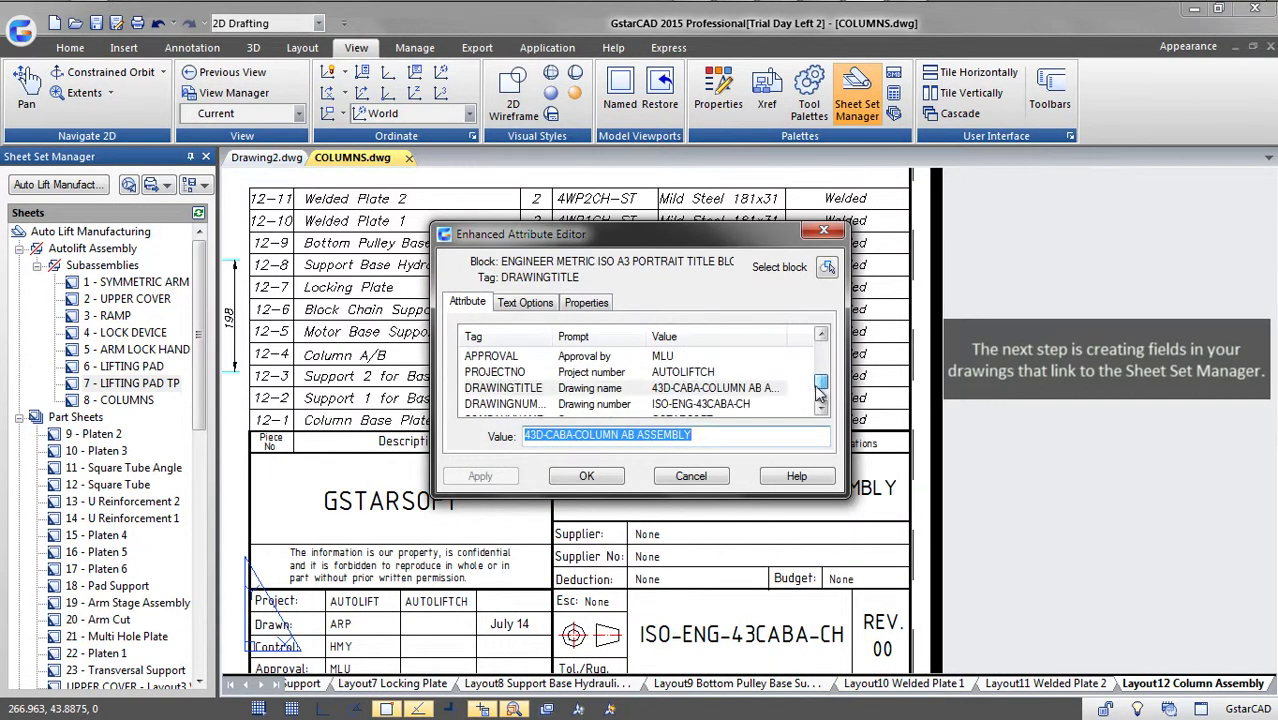
key("Escape")
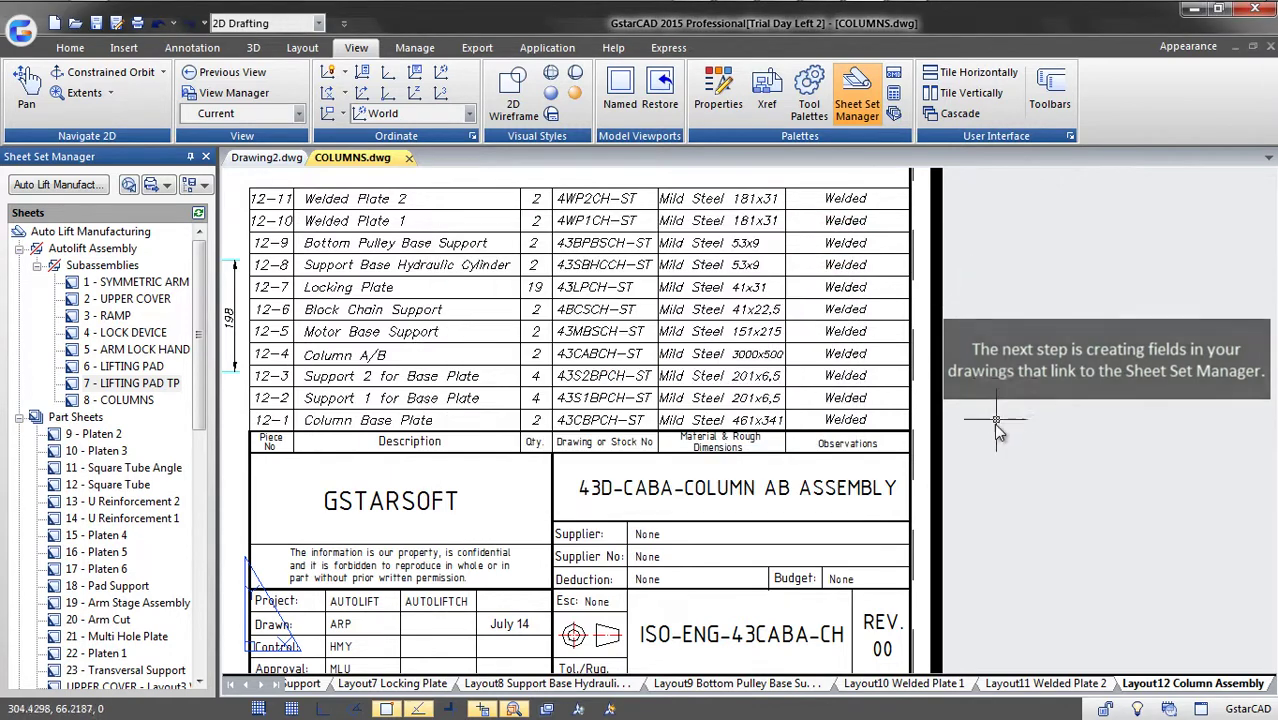
type("FIELD")
key("Return")
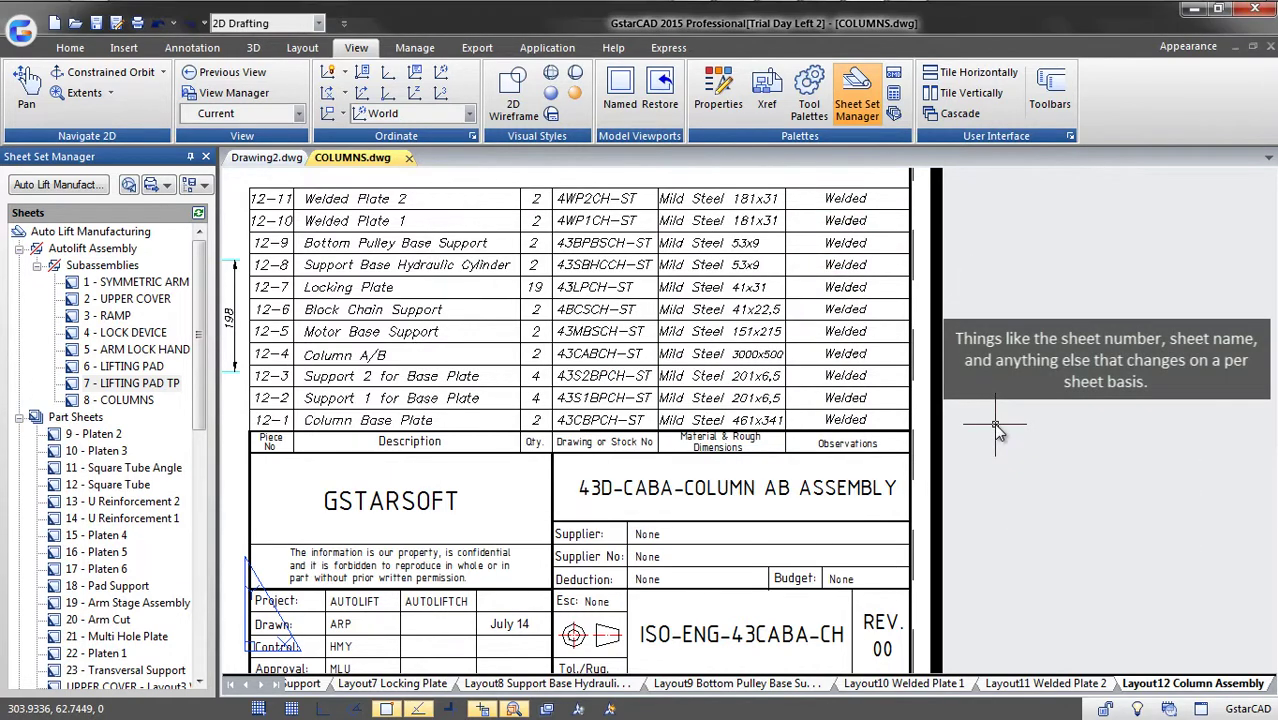
left_click(505, 216)
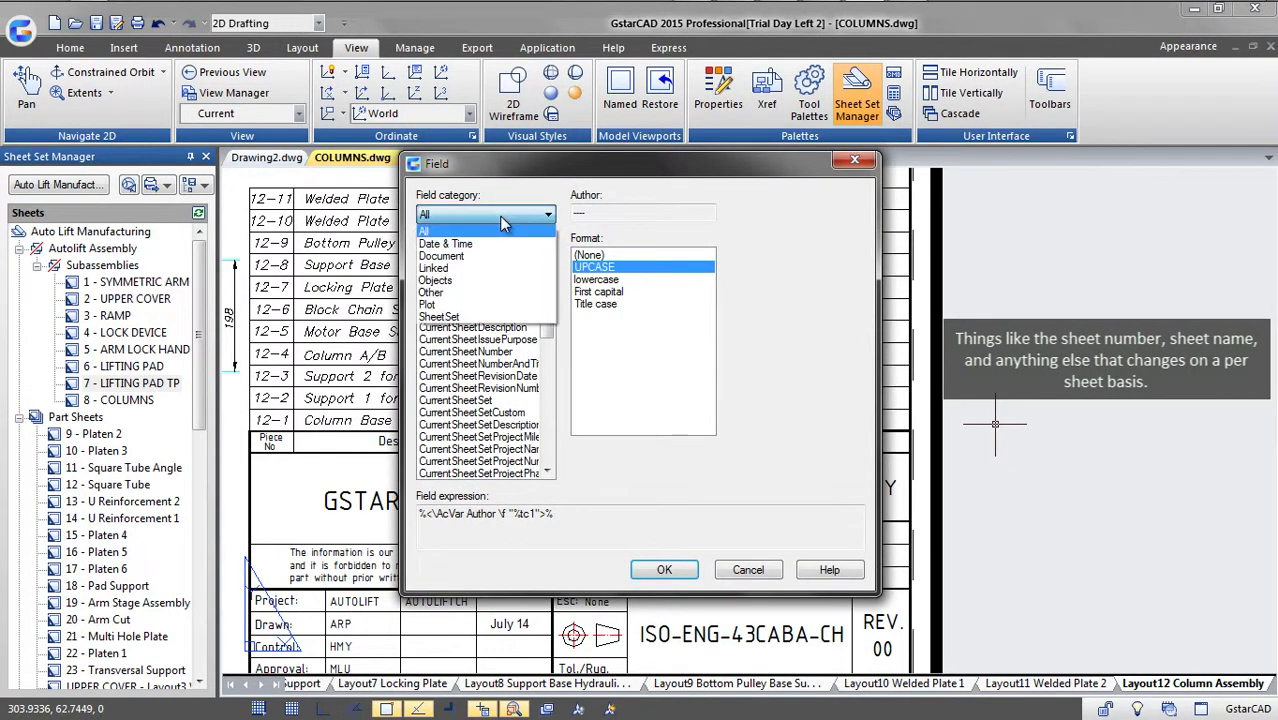
left_click(441, 318)
left_click(500, 315)
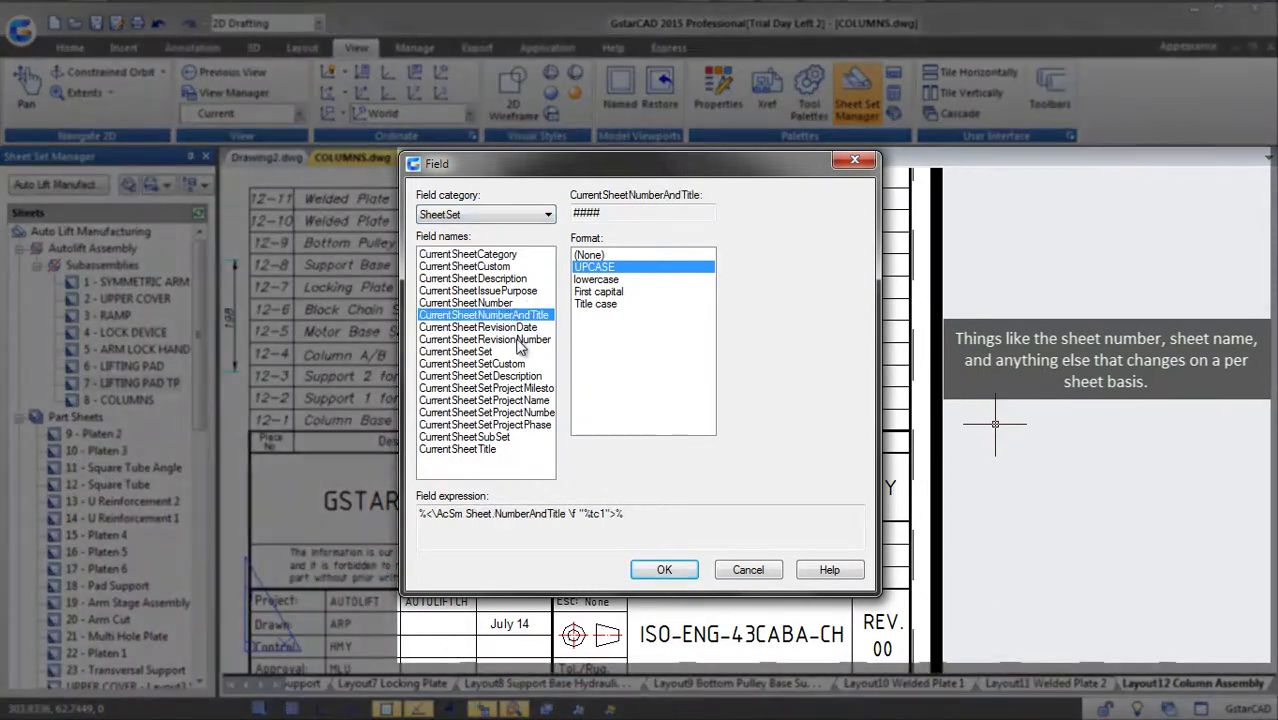
left_click(498, 425)
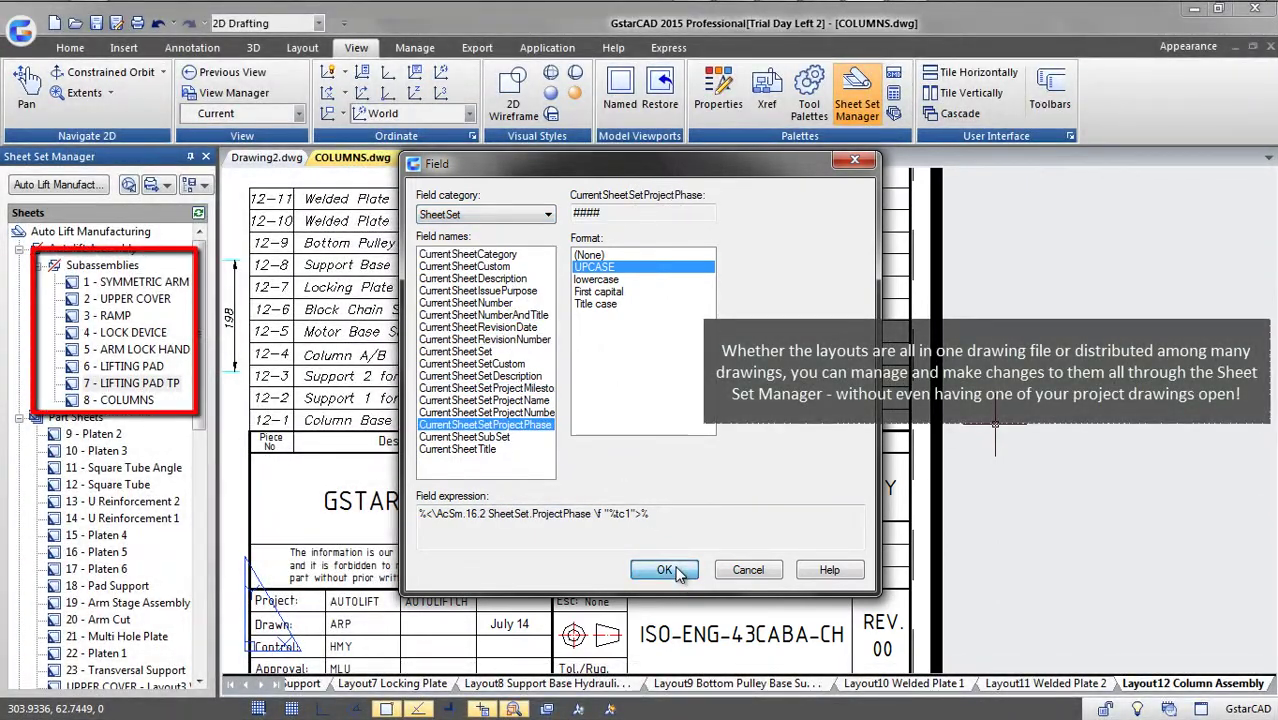
left_click(748, 570)
Step: Bring the sheet's upper part into view and select the 4 - LOCK DEVICE sheet
scroll(926, 492, "up", 3)
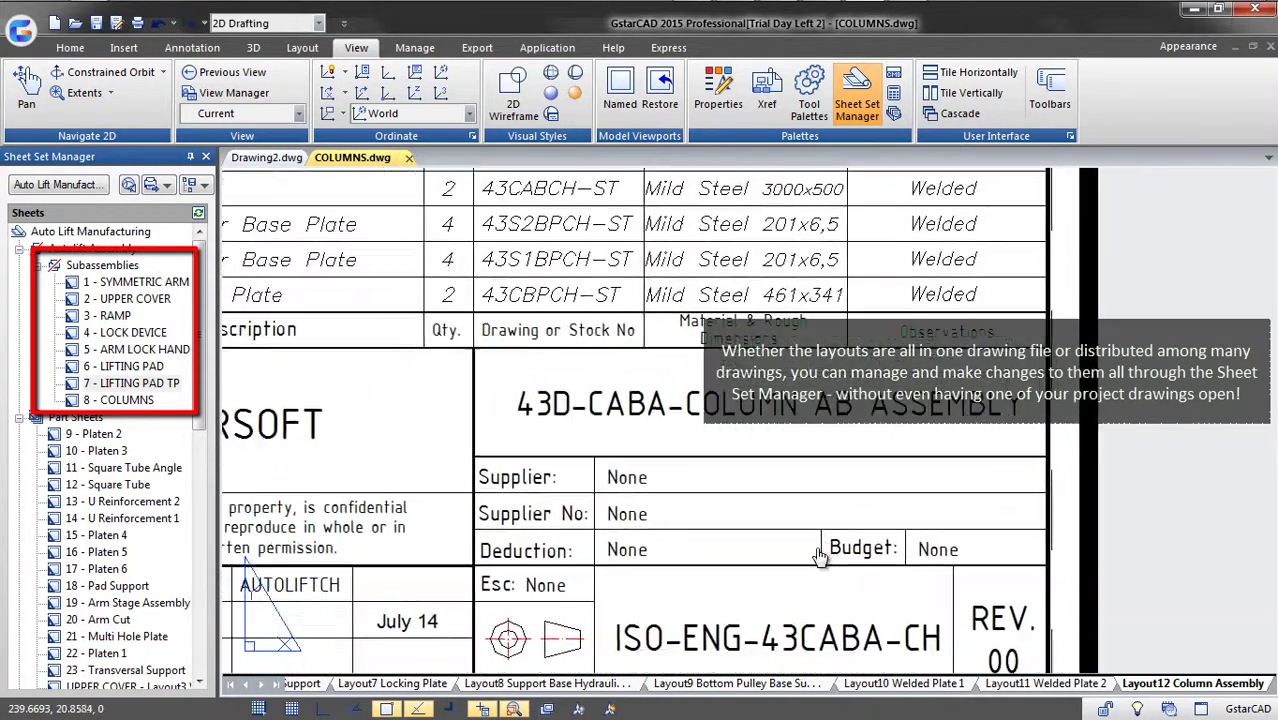
scroll(926, 492, "down", 4)
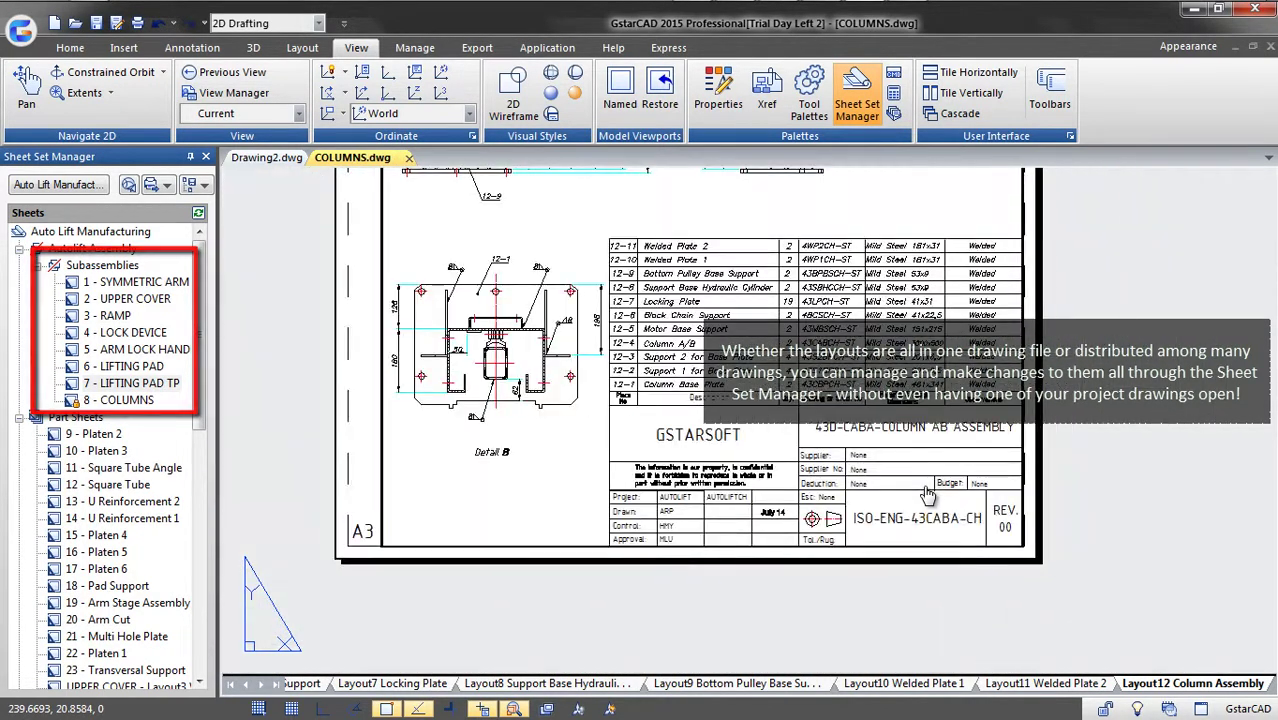
middle_click_drag(800, 455, 830, 571)
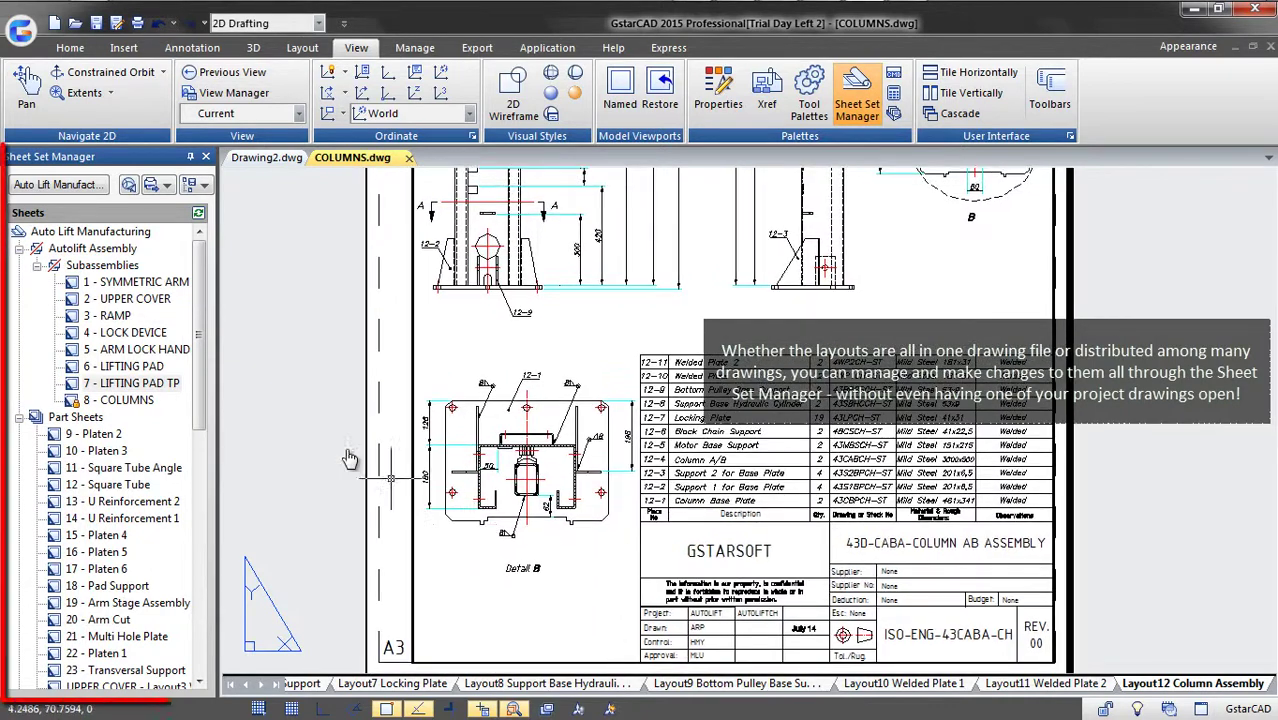
left_click(148, 334)
Step: Open the 4 - LOCK DEVICE sheet as dwg.dwg, showing its empty Layout1 title-block frame
double_click(147, 337)
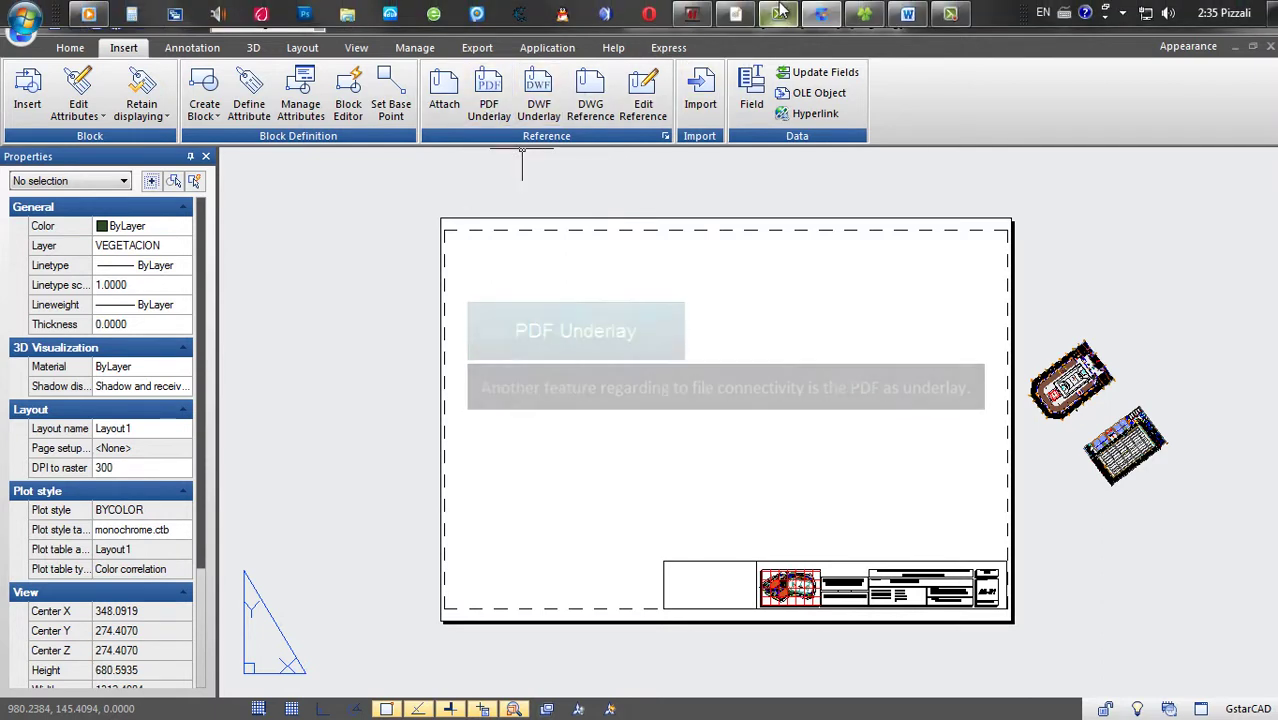
Step: Switch to the site-plan PDF in Acrobat and view pages 2 and 3
left_click(752, 12)
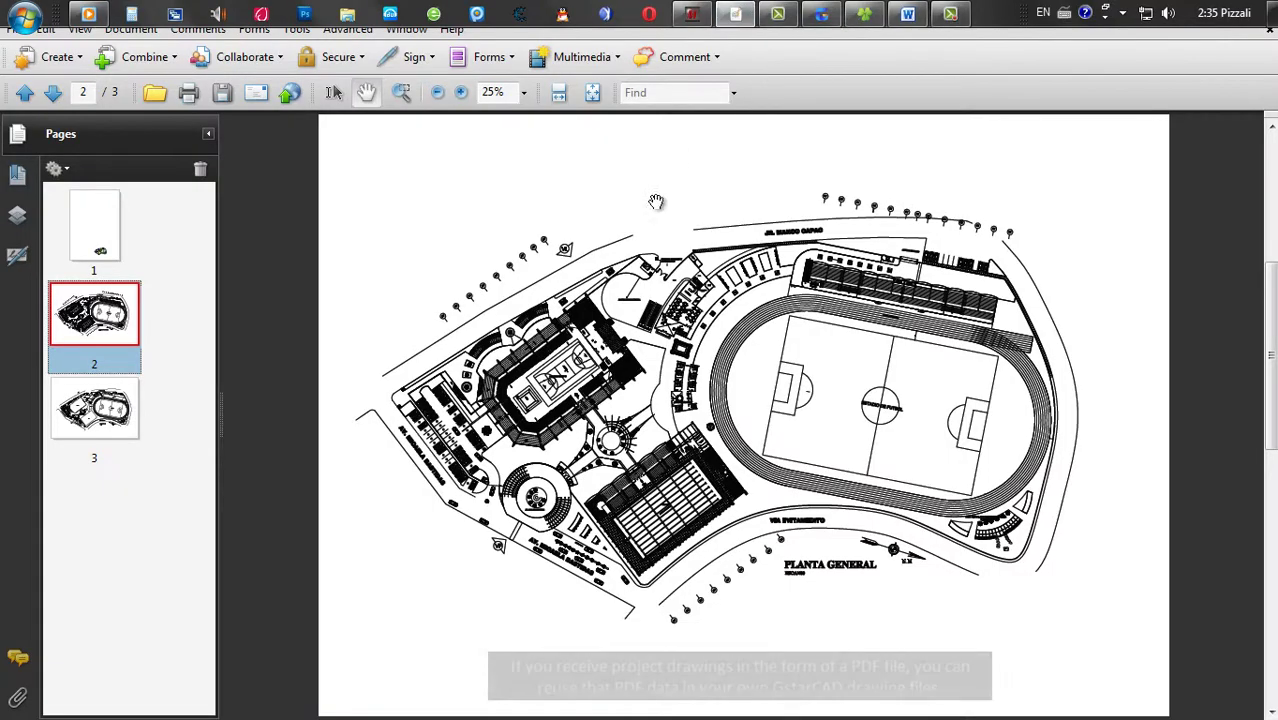
left_click(116, 424)
left_click(125, 332)
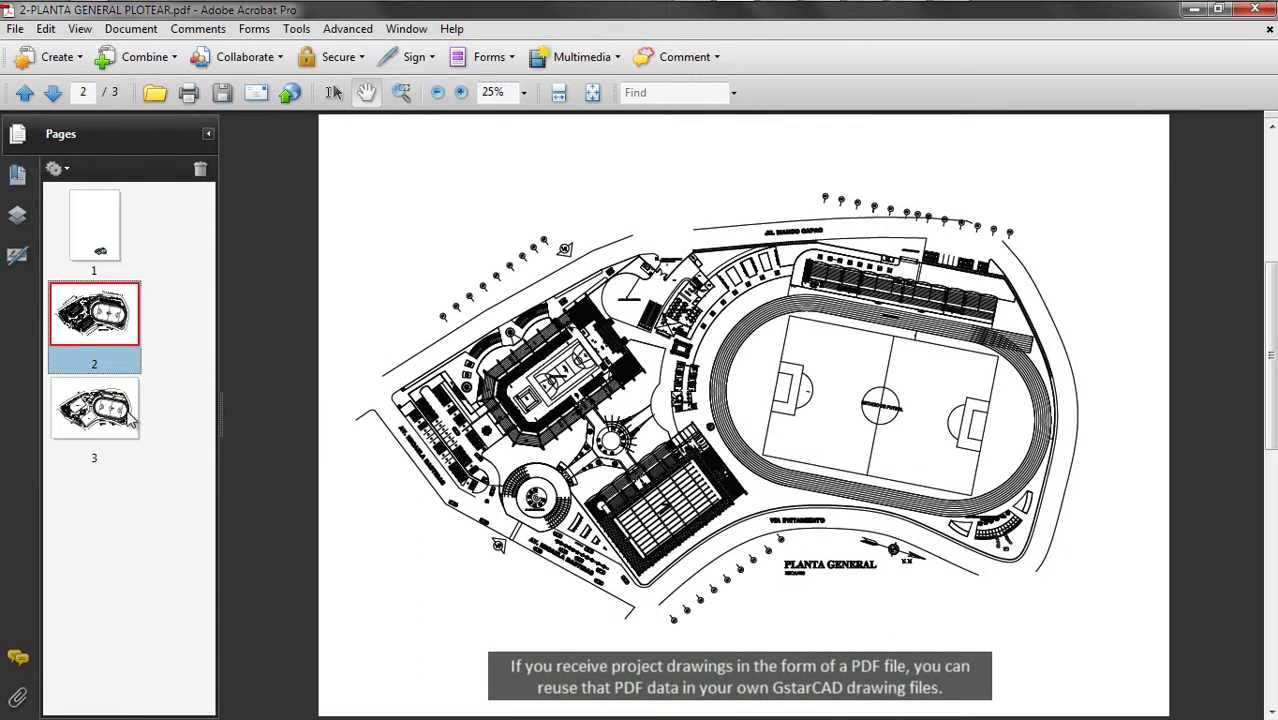
left_click(128, 418)
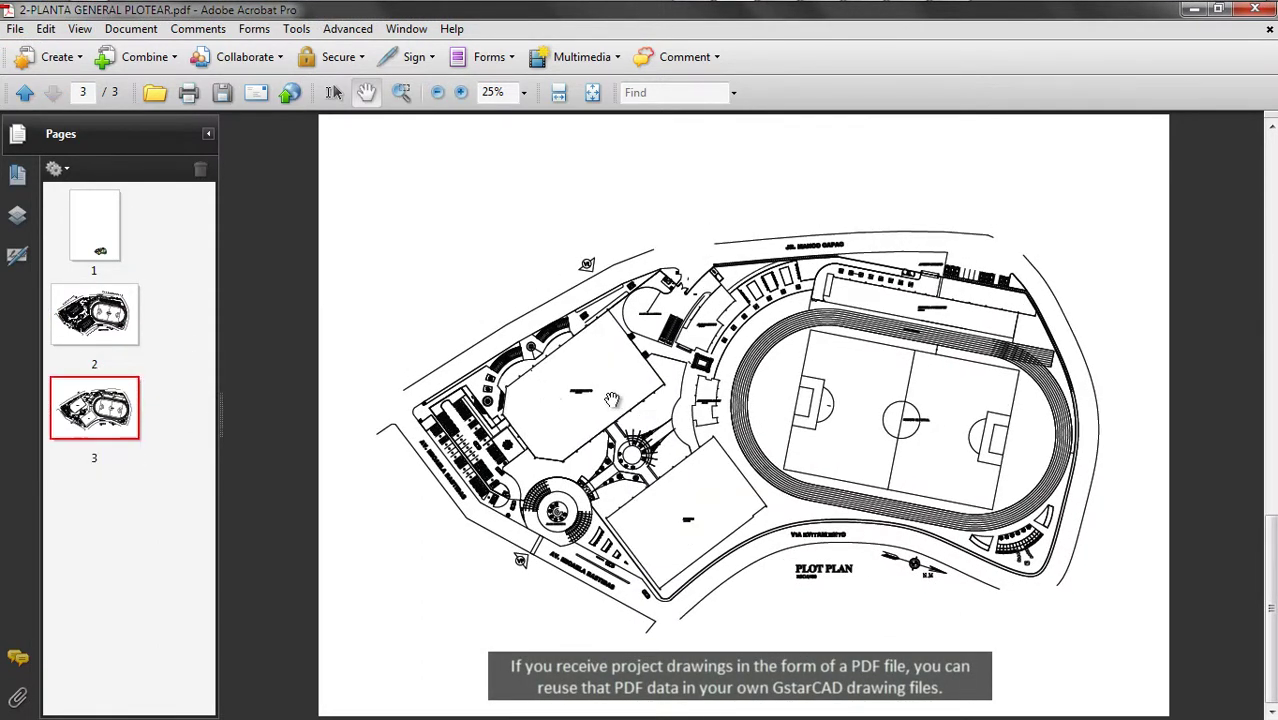
Step: Zoom into the PISCINA pool area, then zoom out to the whole PLOT PLAN
scroll(541, 424, "up", 3, "ctrl")
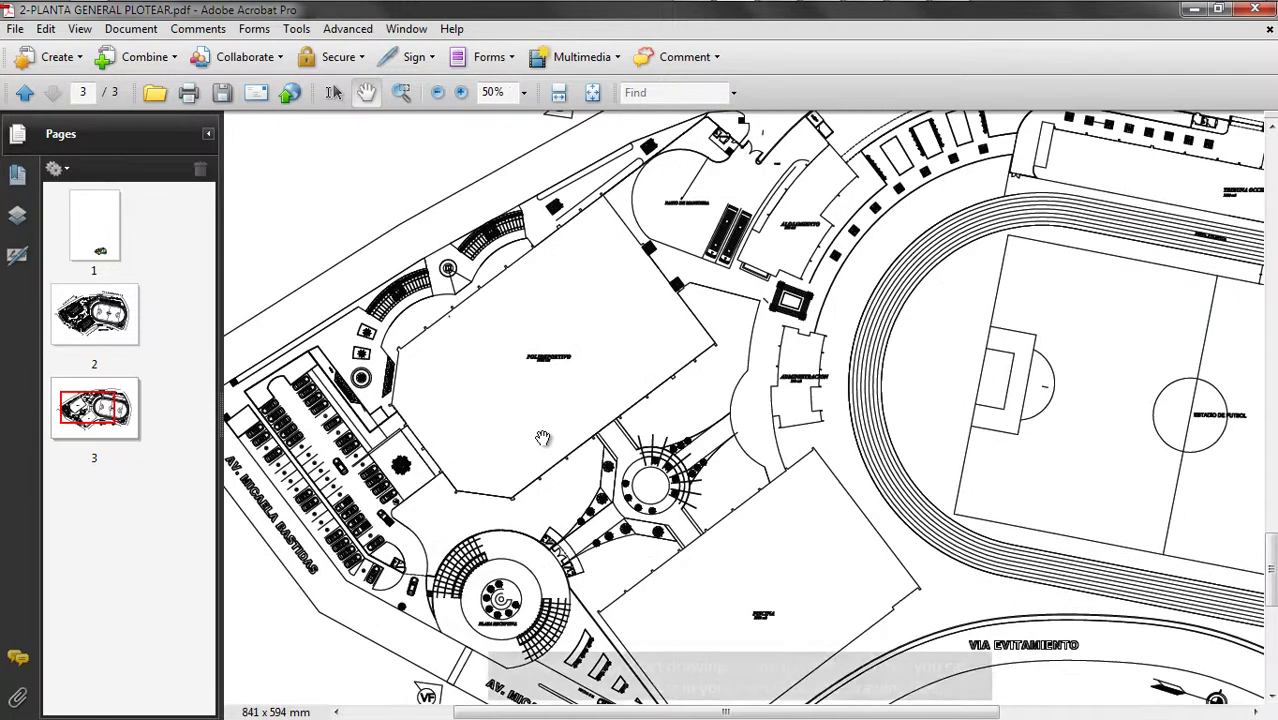
left_click_drag(749, 498, 880, 418)
left_click_drag(875, 545, 841, 481)
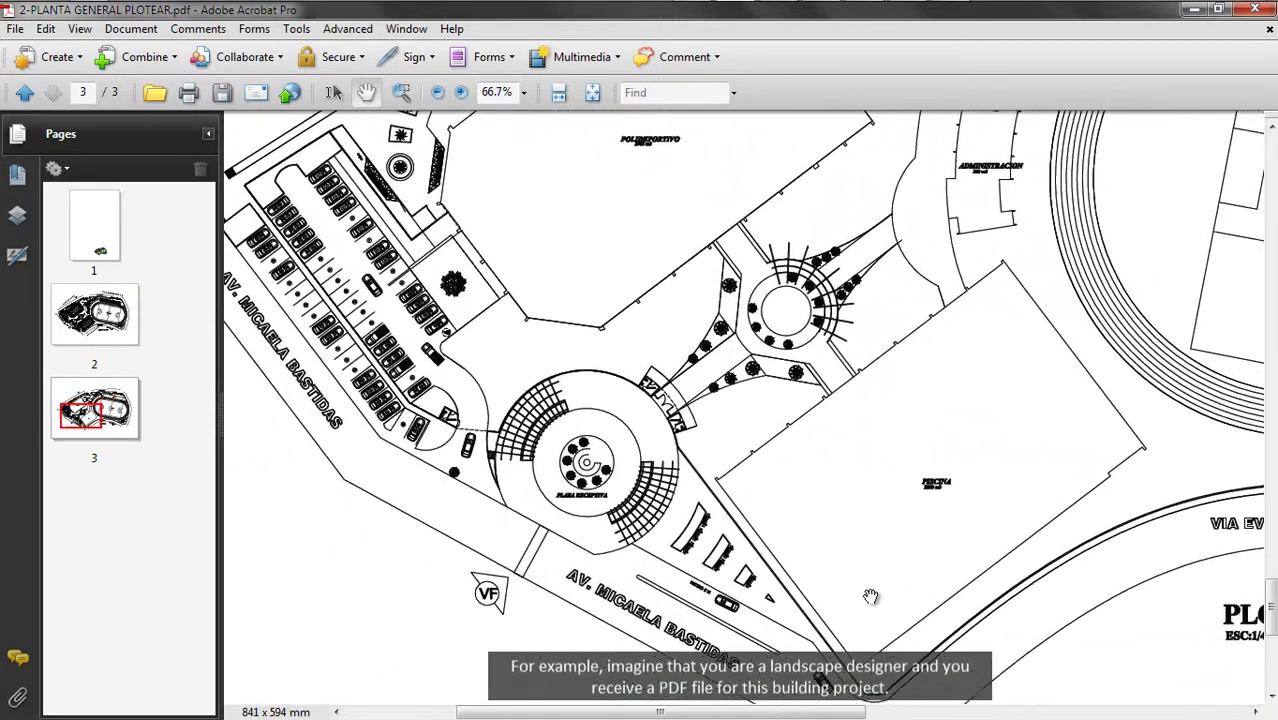
left_click_drag(870, 610, 760, 565)
scroll(855, 450, "up", 2, "ctrl")
left_click_drag(855, 450, 799, 492)
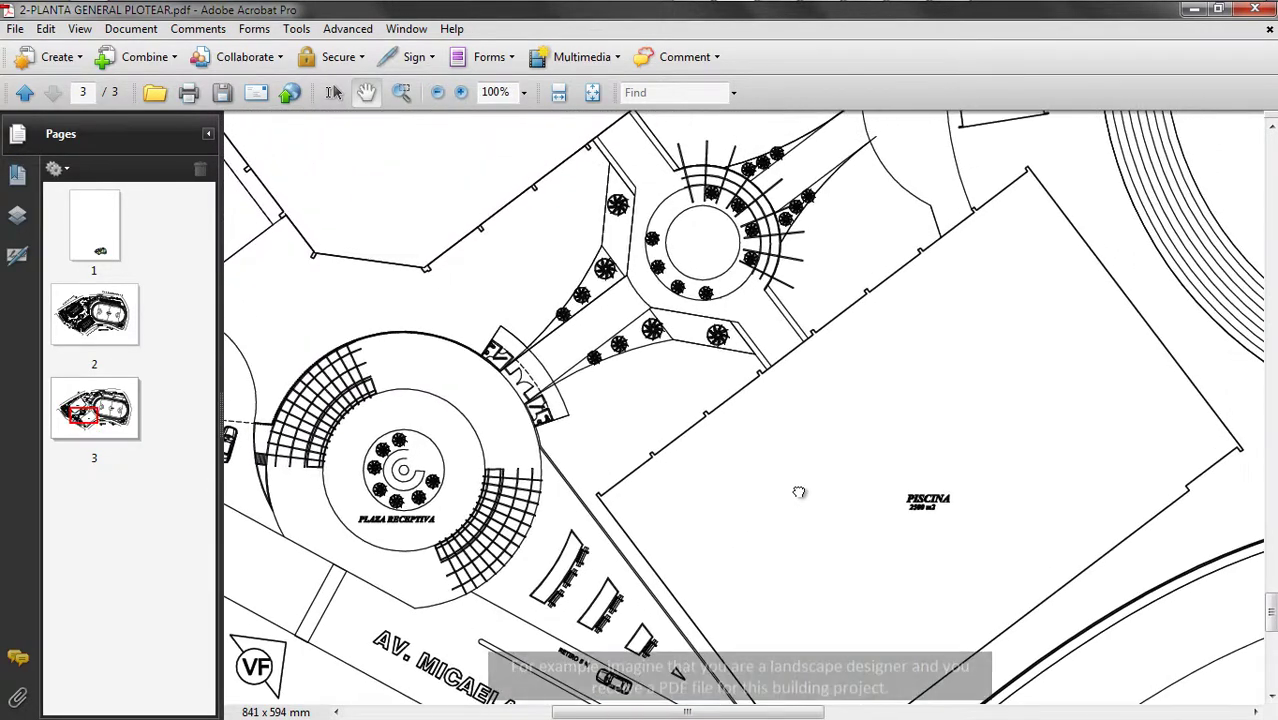
scroll(799, 492, "down", 1, "ctrl")
scroll(872, 482, "down", 1, "ctrl")
scroll(910, 454, "down", 2, "ctrl")
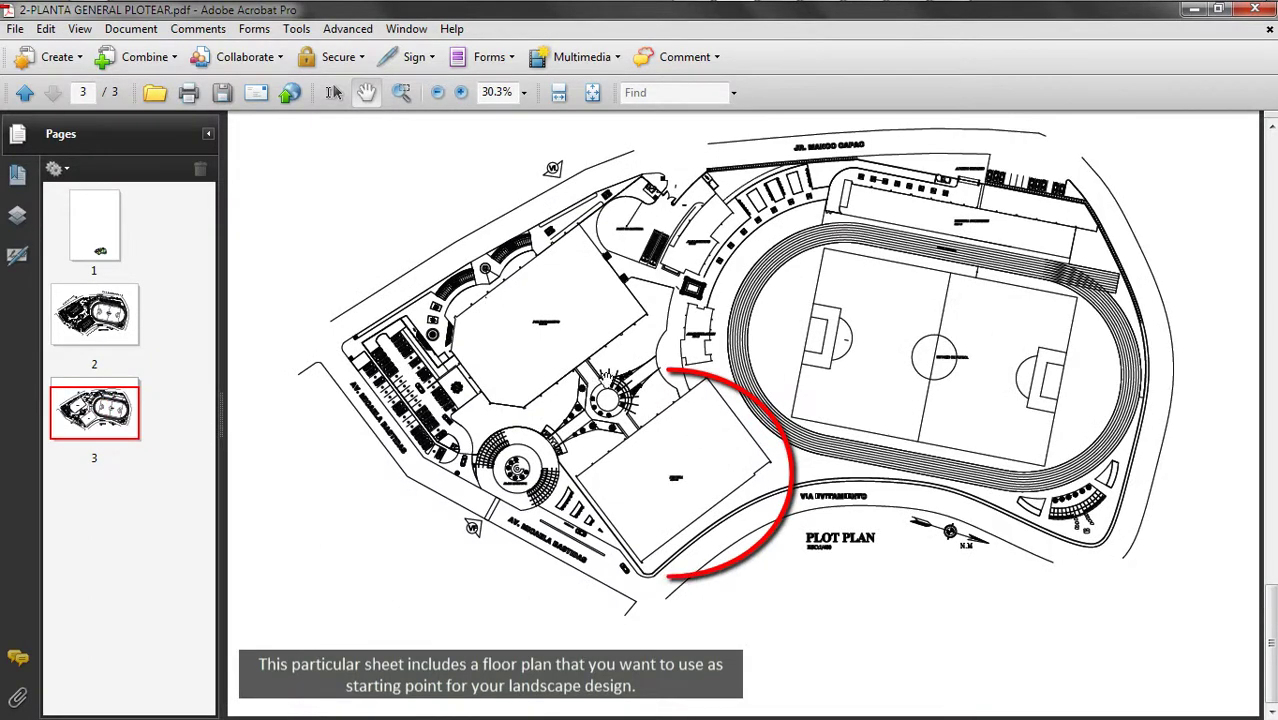
Step: Attach page 3 of 2-PLANTA GENERAL PLOTEAR.pdf as a PDF underlay at scale 20
left_click(822, 10)
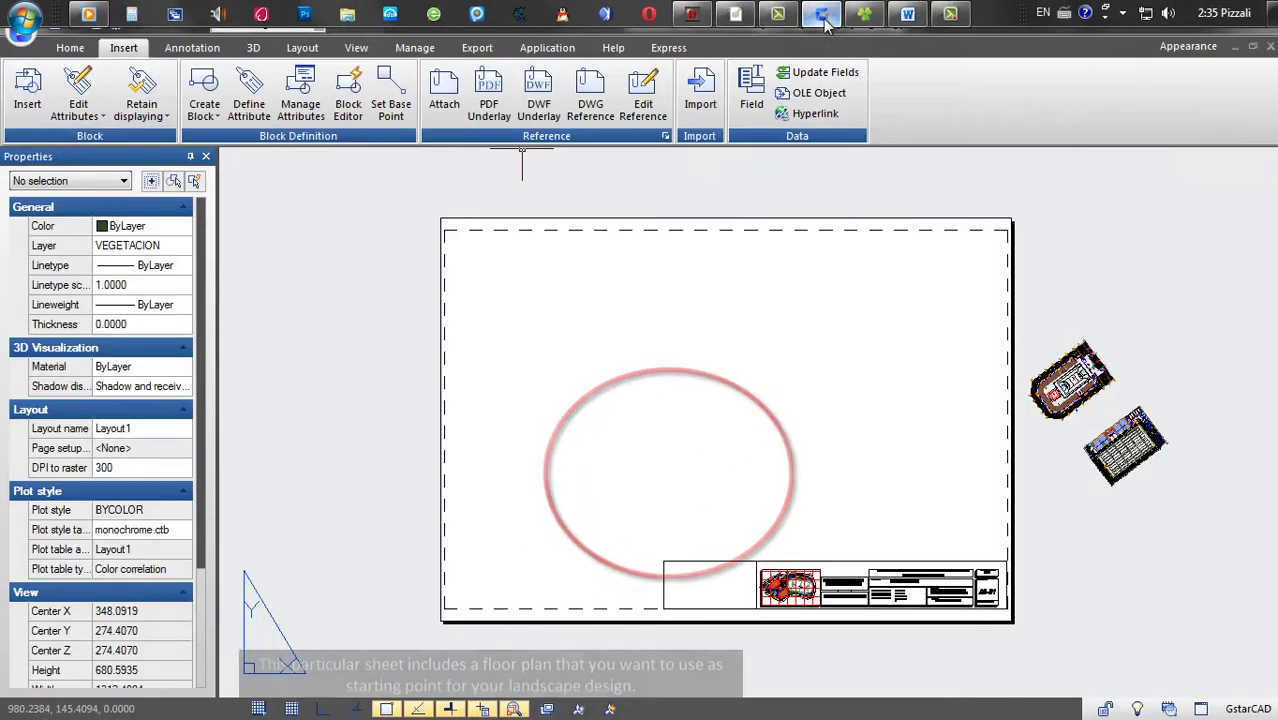
left_click(489, 95)
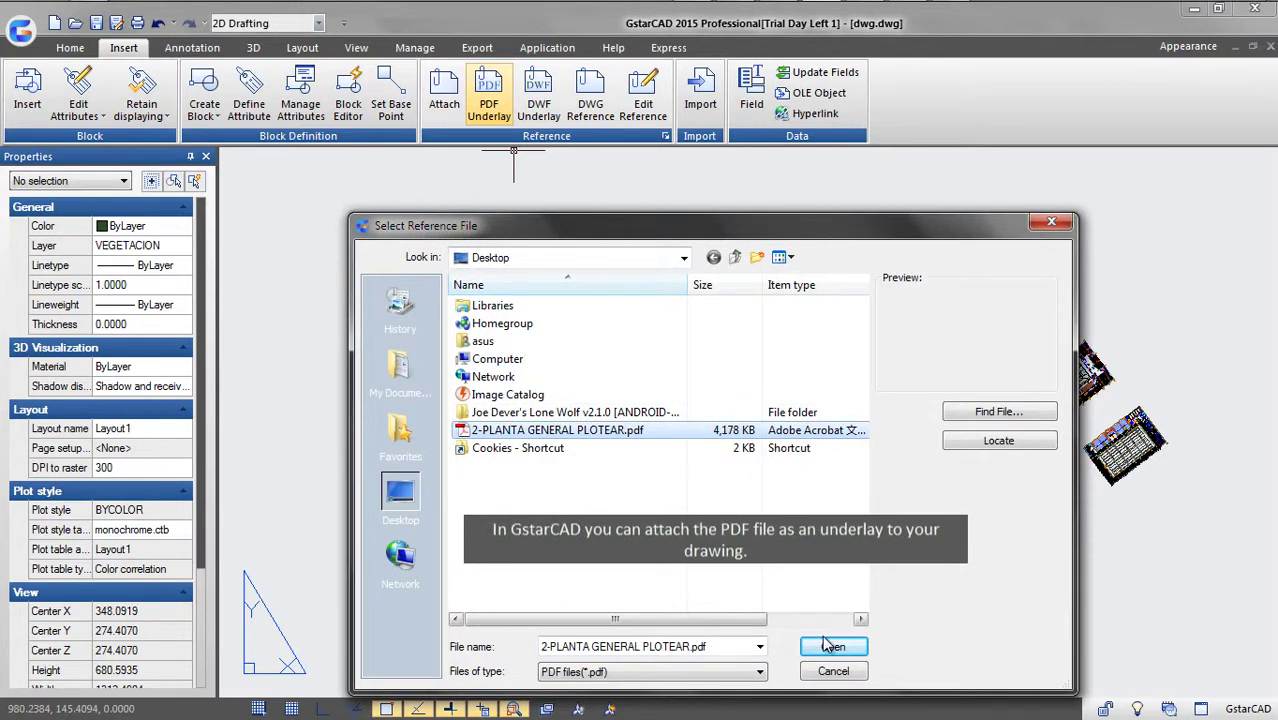
left_click(830, 646)
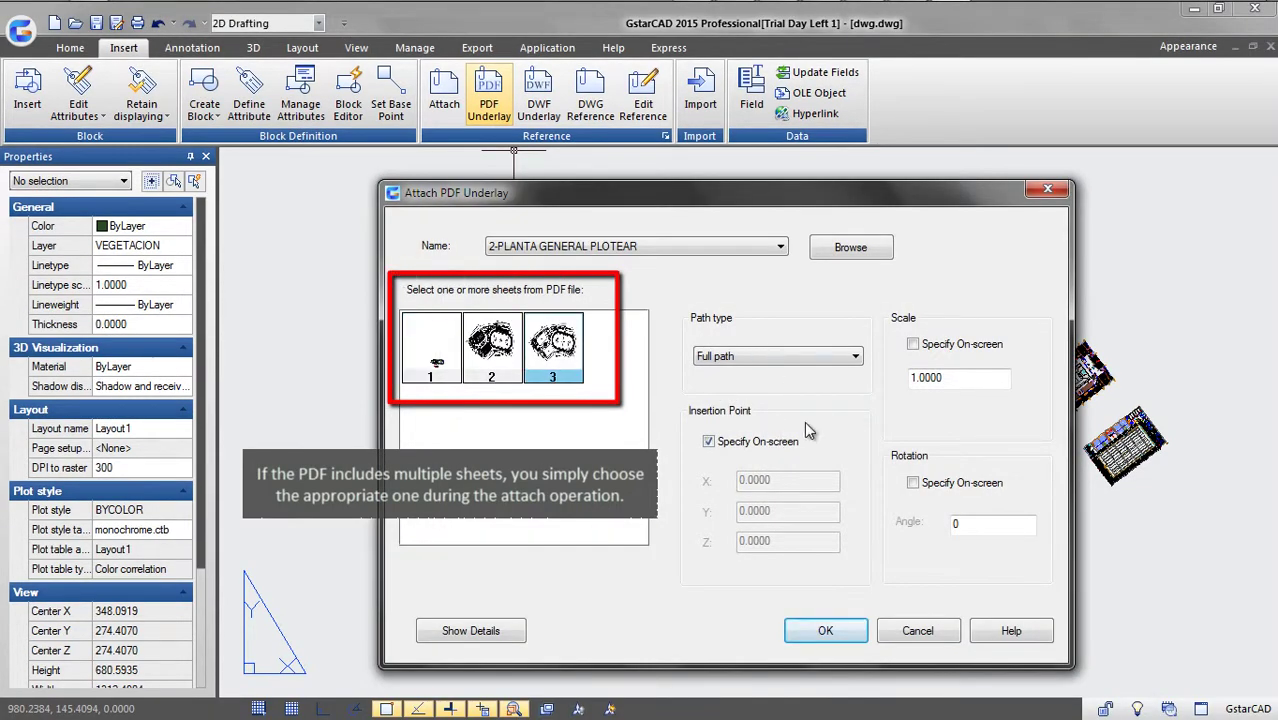
type("20")
left_click(826, 640)
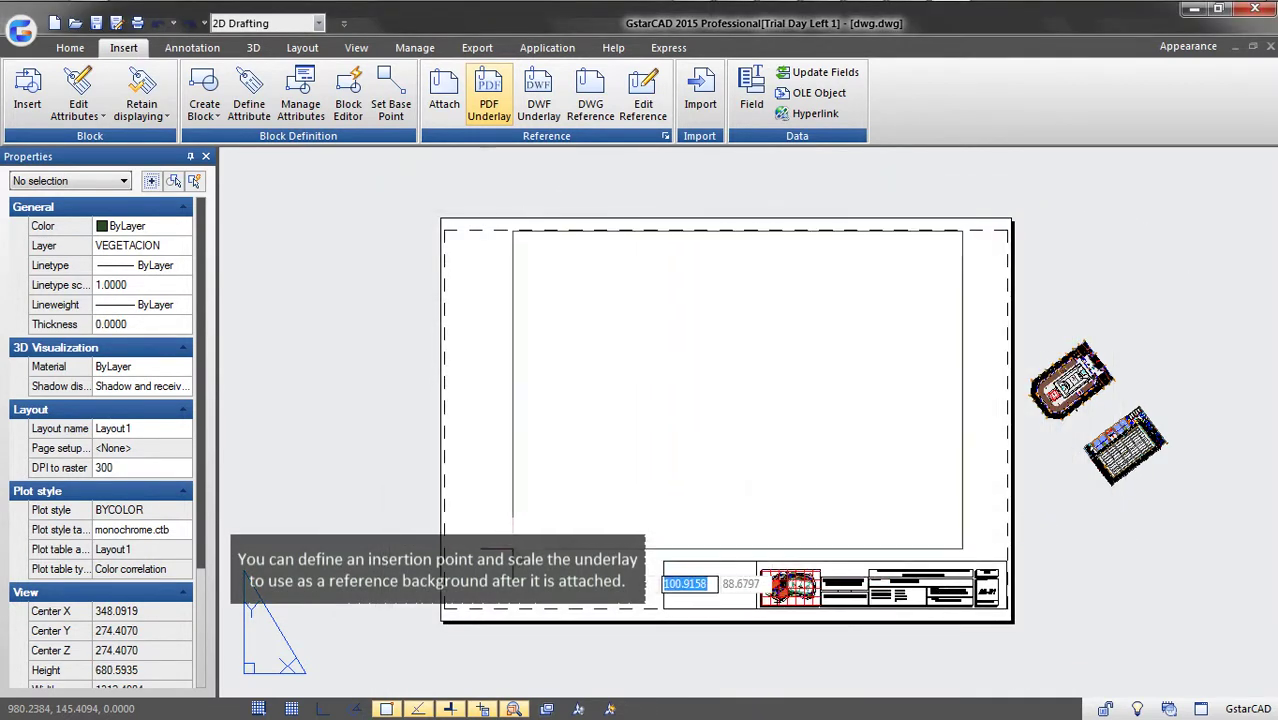
Step: Place the PDF underlay beside the sheet, then move it onto the site plan inside the frame
left_click(1172, 571)
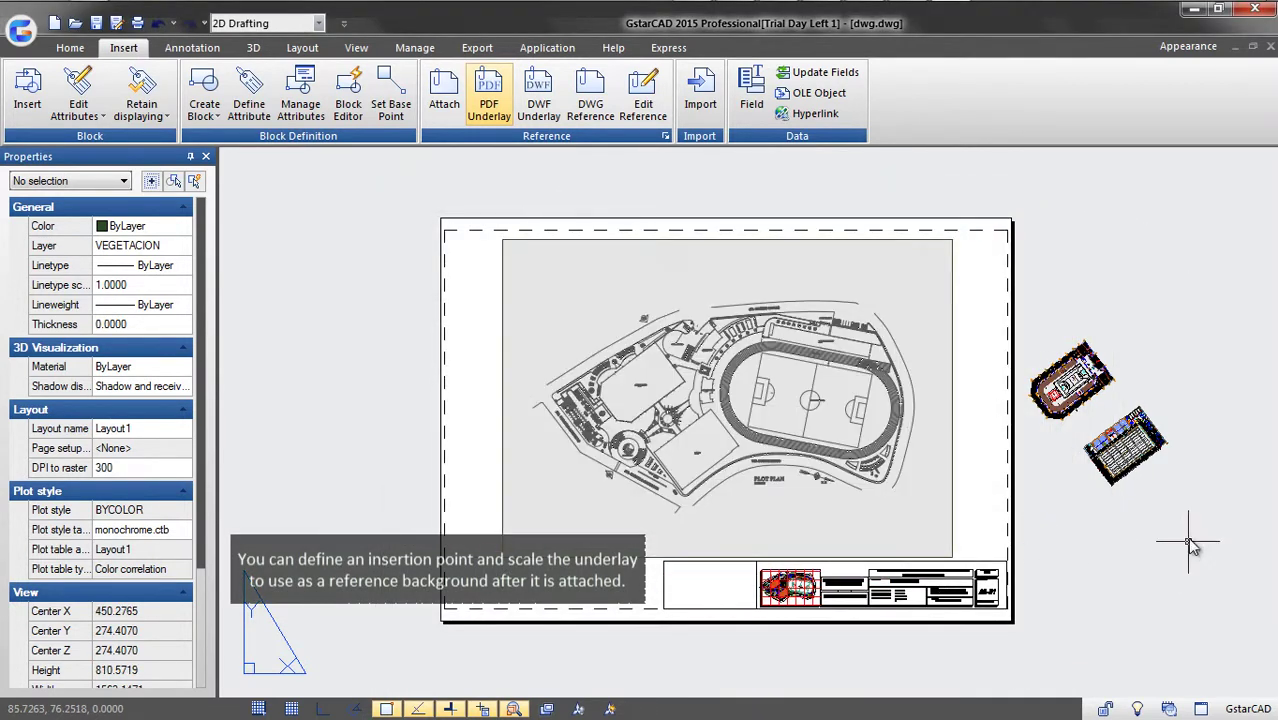
type("m")
key("Return")
left_click(1187, 535)
left_click(1013, 372)
key("Return")
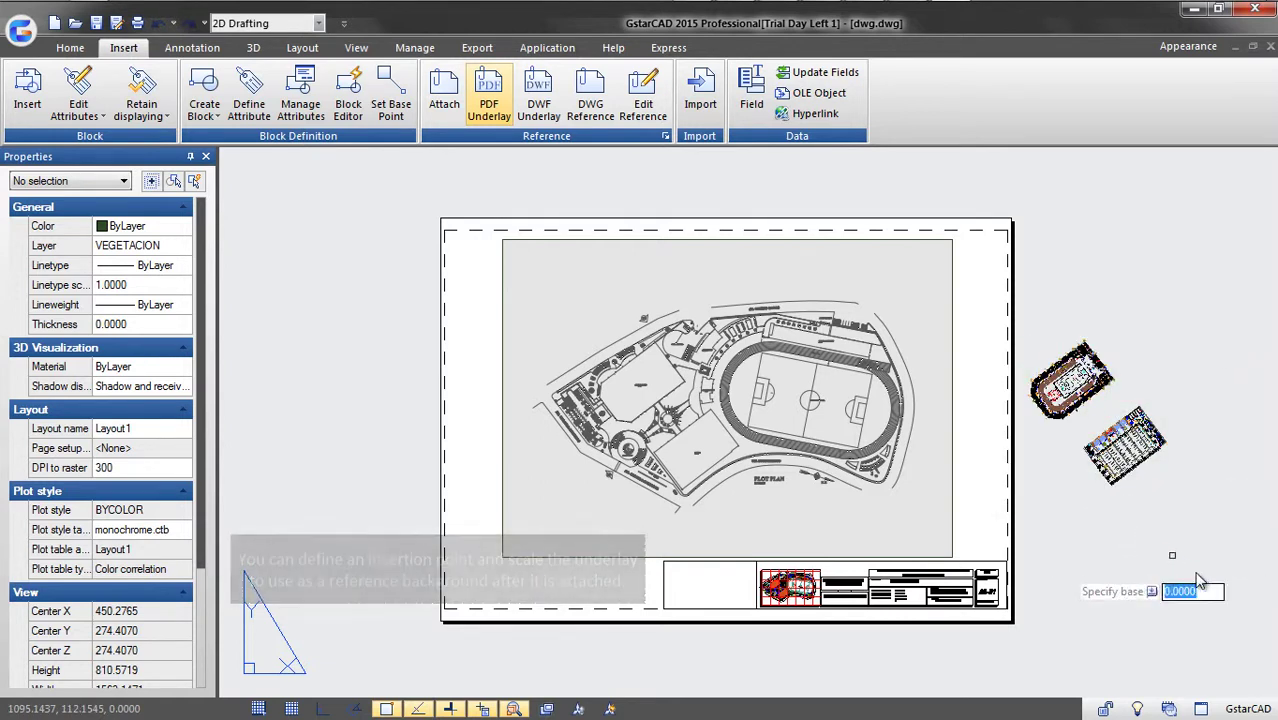
left_click(1193, 575)
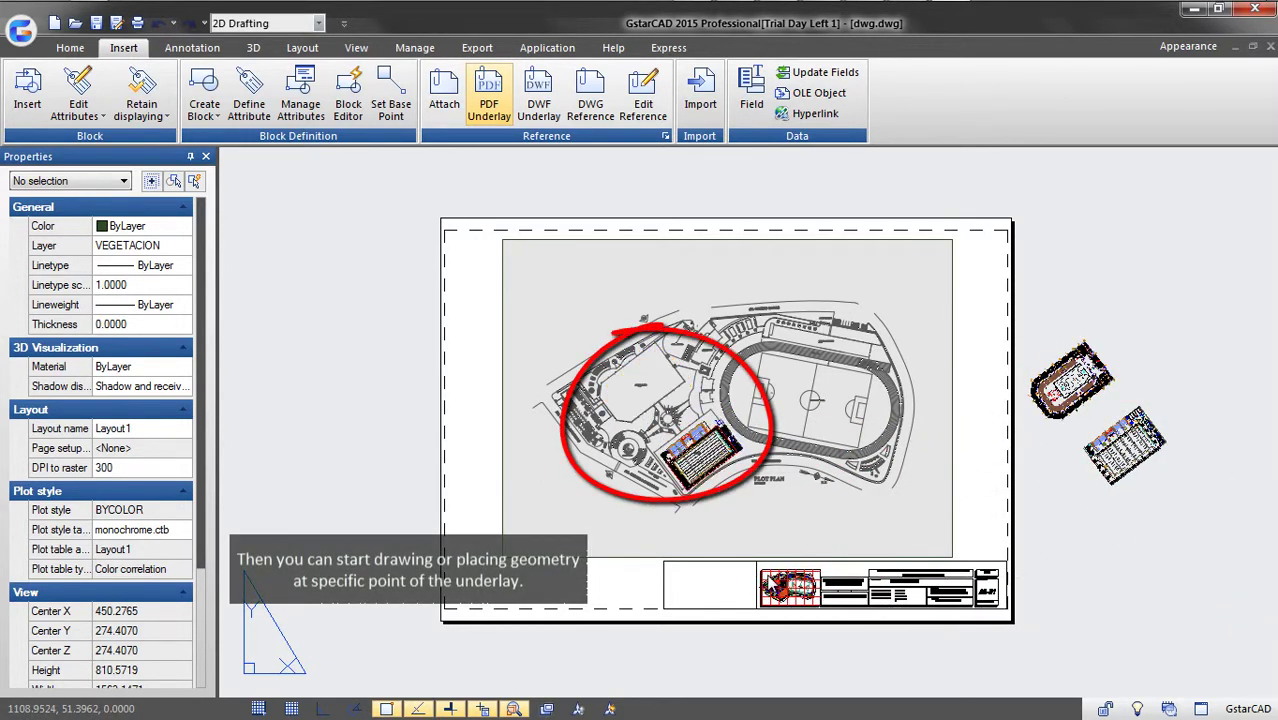
left_click(786, 480)
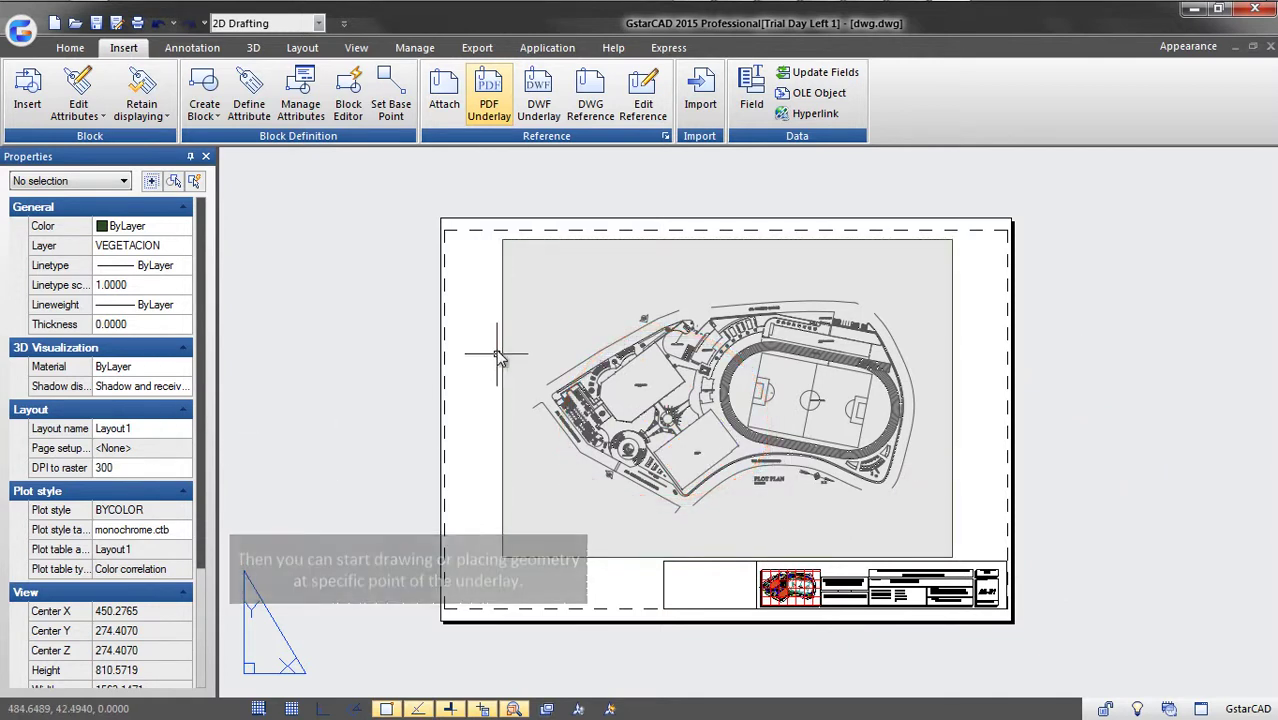
Step: Select the PDF underlay and set its contrast to 90 in Properties
left_click(606, 324)
left_click(479, 330)
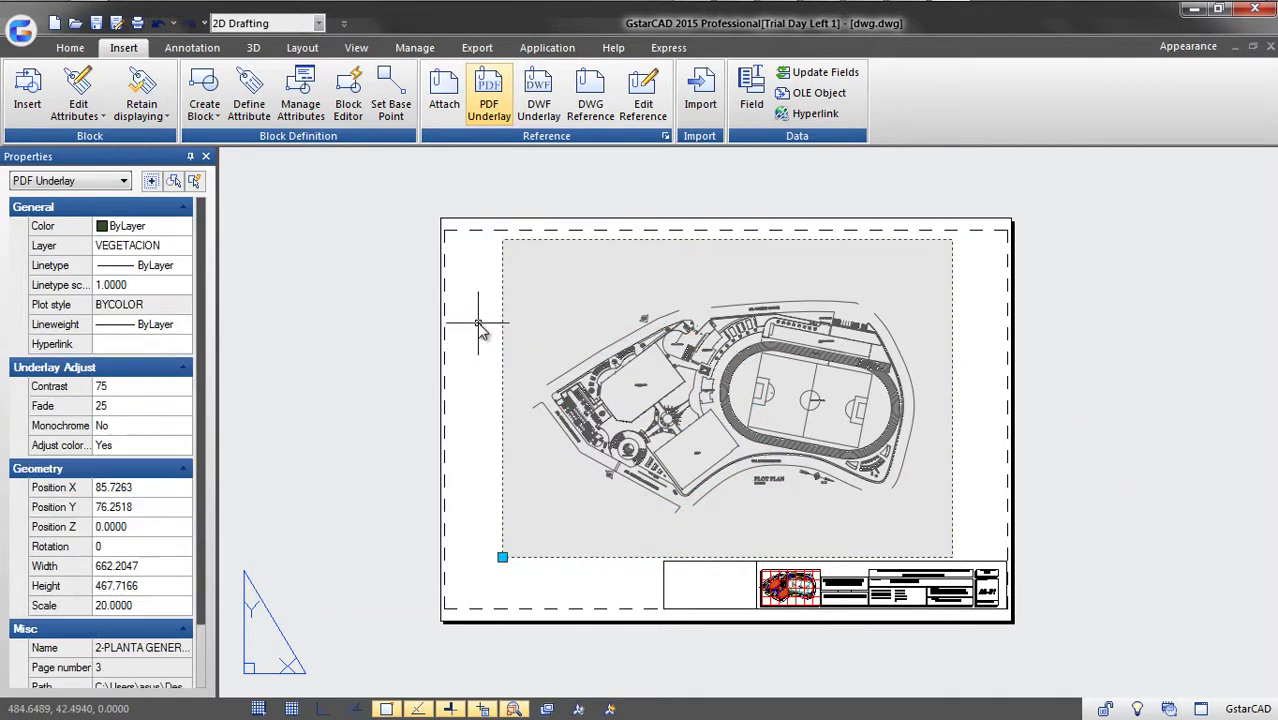
left_click(120, 389)
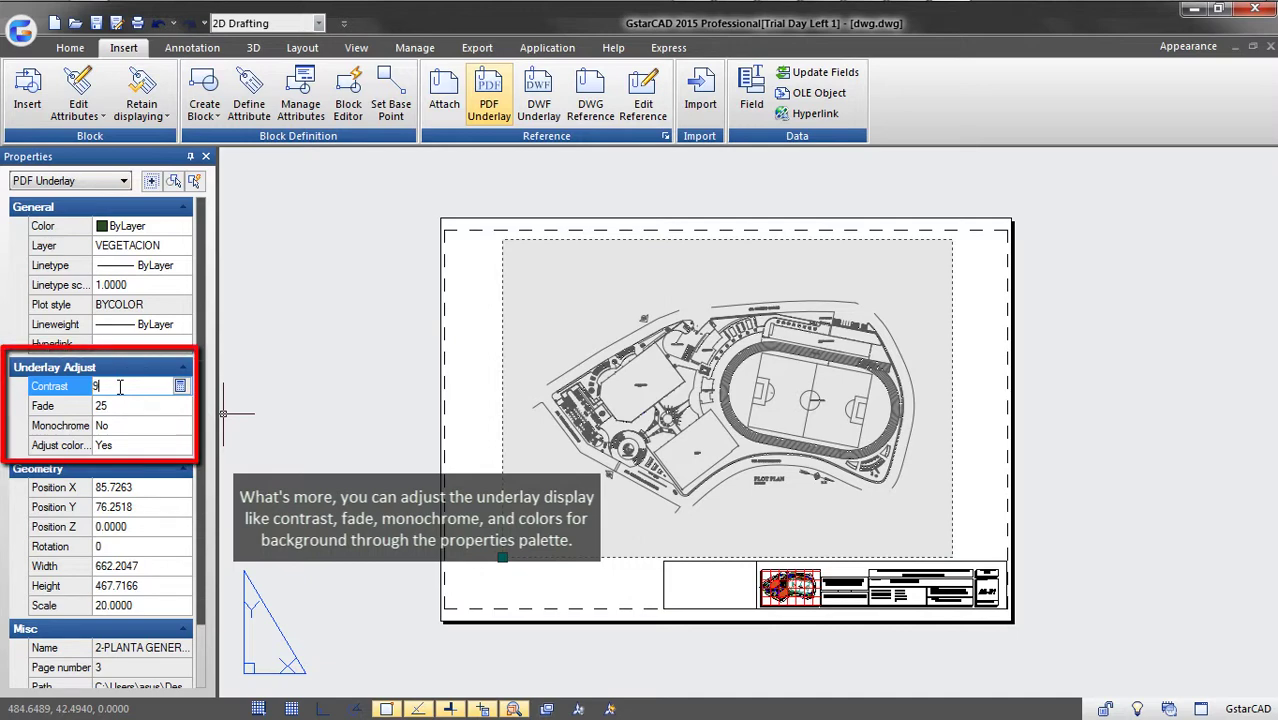
type("90")
left_click(121, 398)
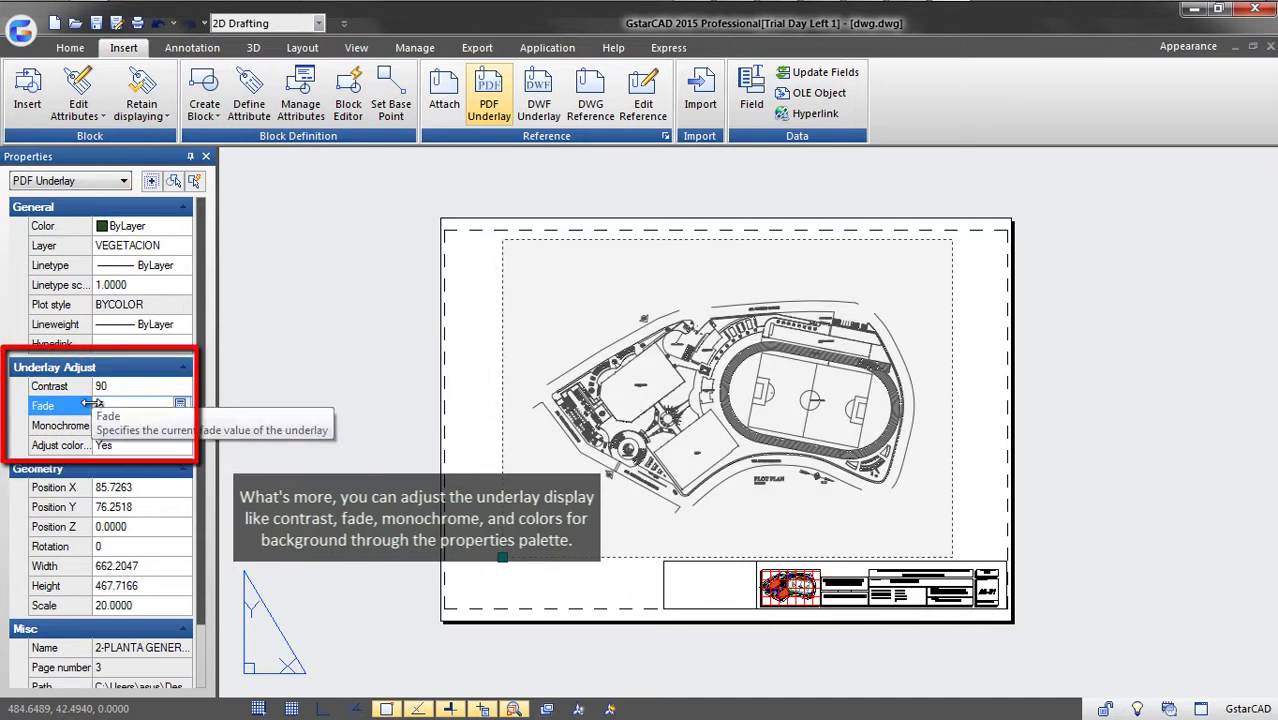
left_click(90, 425)
Step: Send the underlay to the back of the draw order and clear the selection
right_click(926, 419)
mouse_move(995, 547)
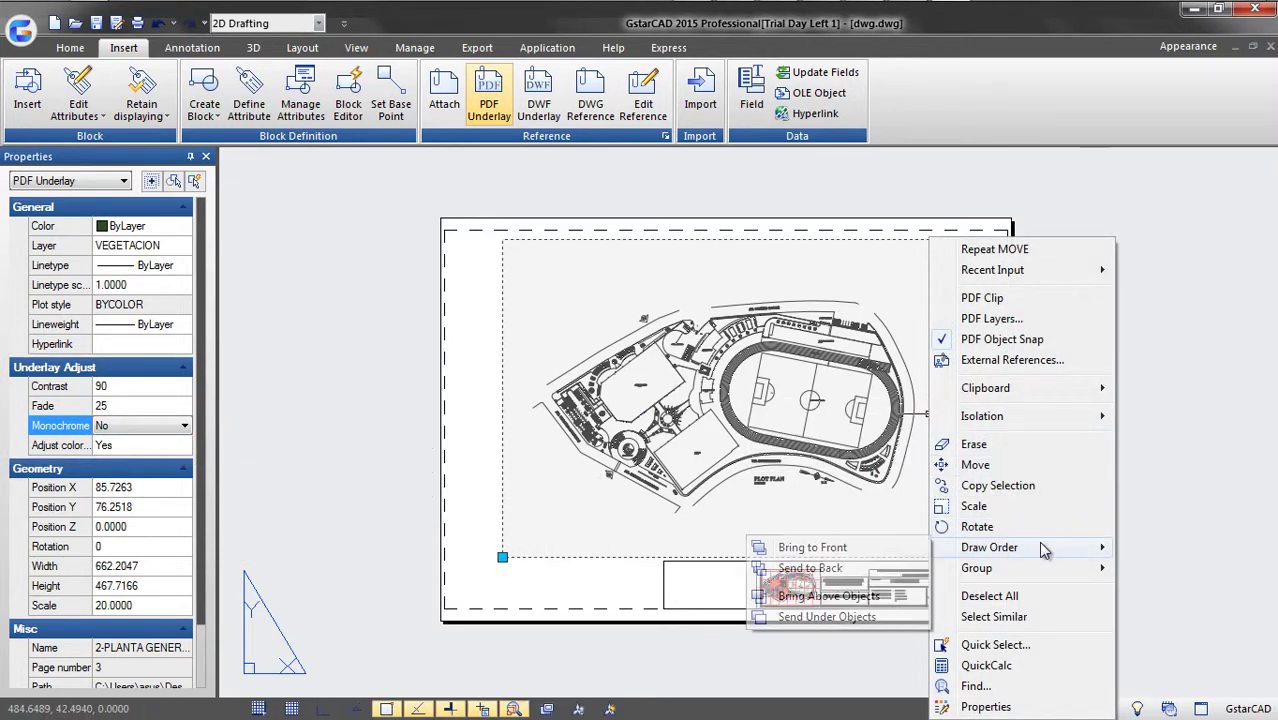
left_click(810, 568)
key("Escape")
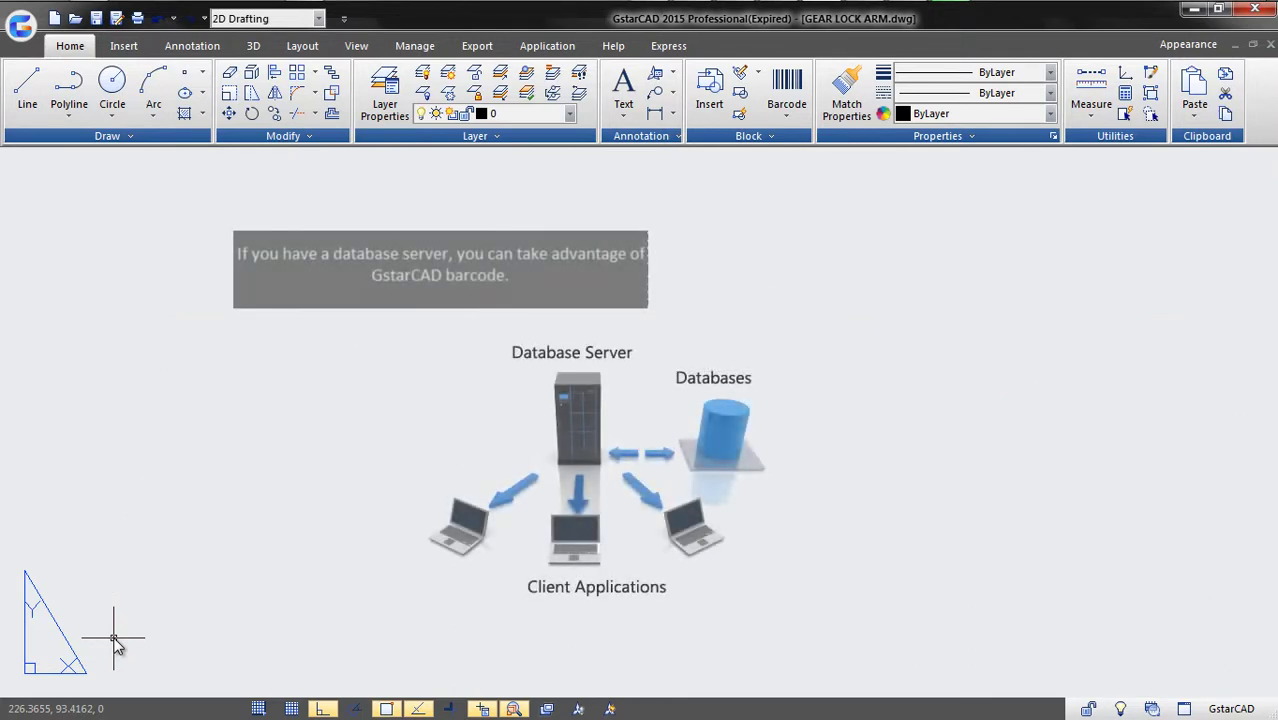
Step: Create a Code93 barcode encoding 'lock' and place it above the gear lock arm title block
left_click(787, 112)
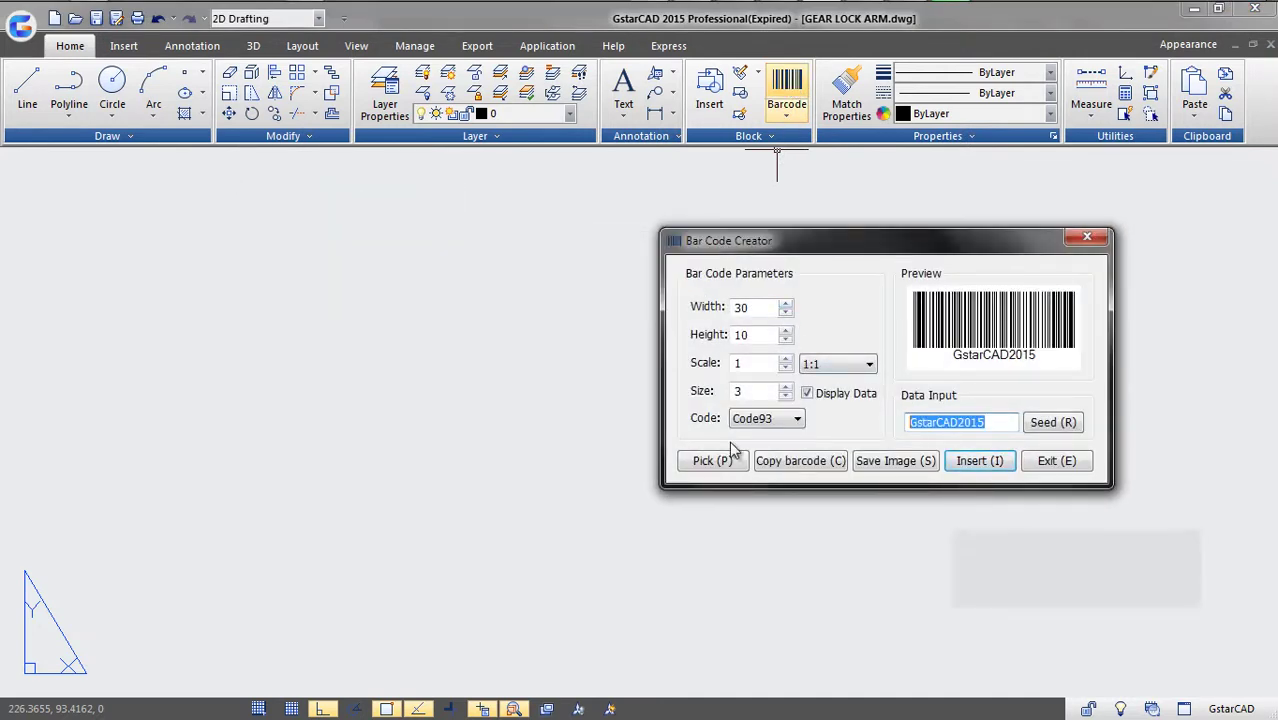
type("lock")
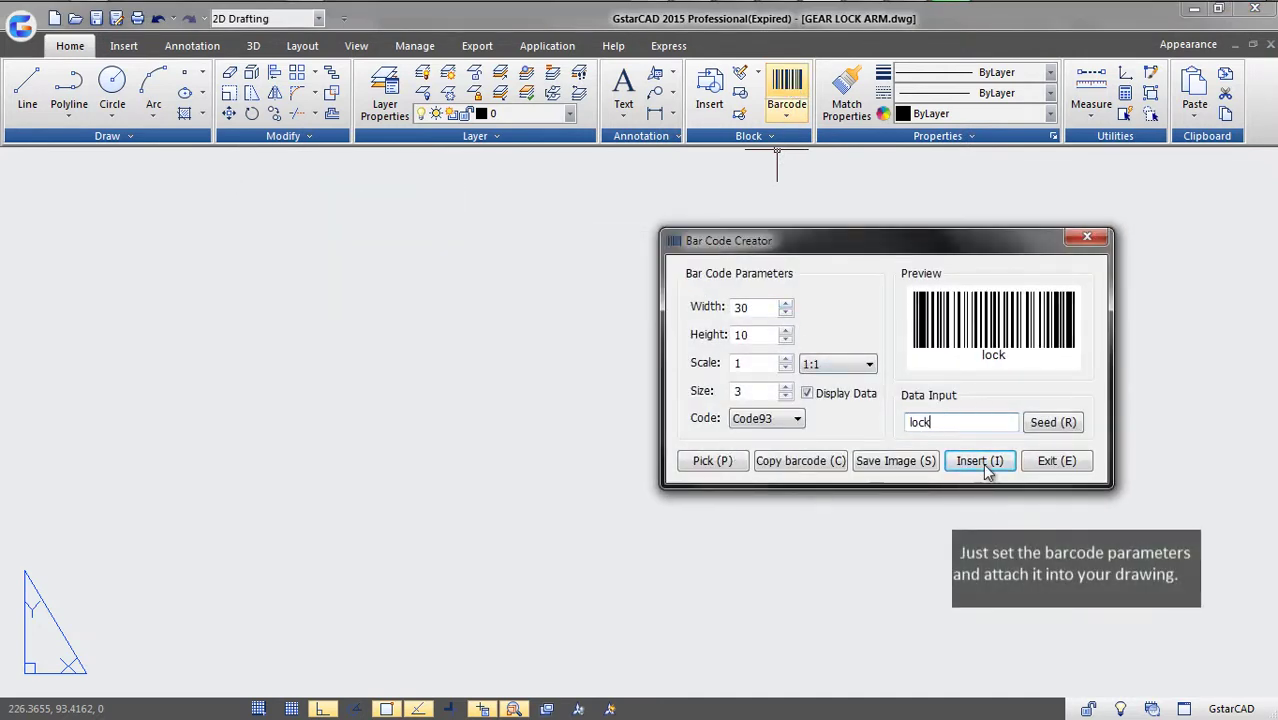
left_click(979, 461)
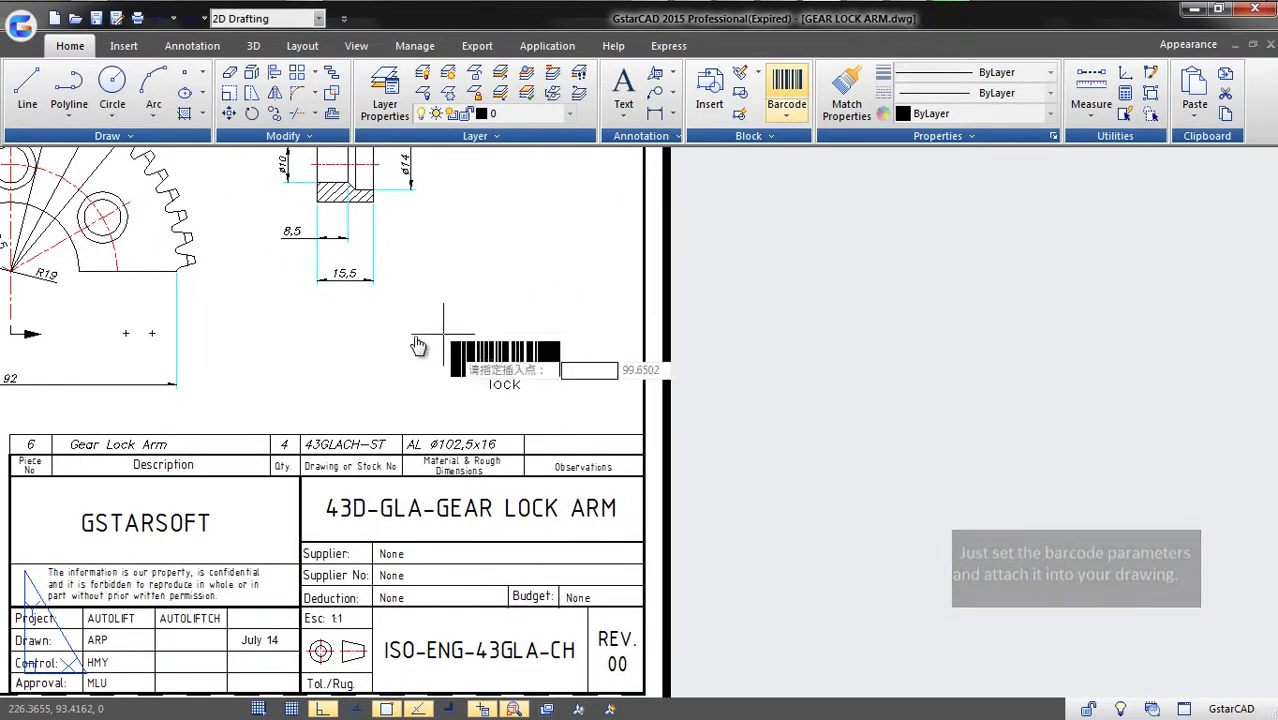
left_click(416, 343)
scroll(452, 384, "up", 4)
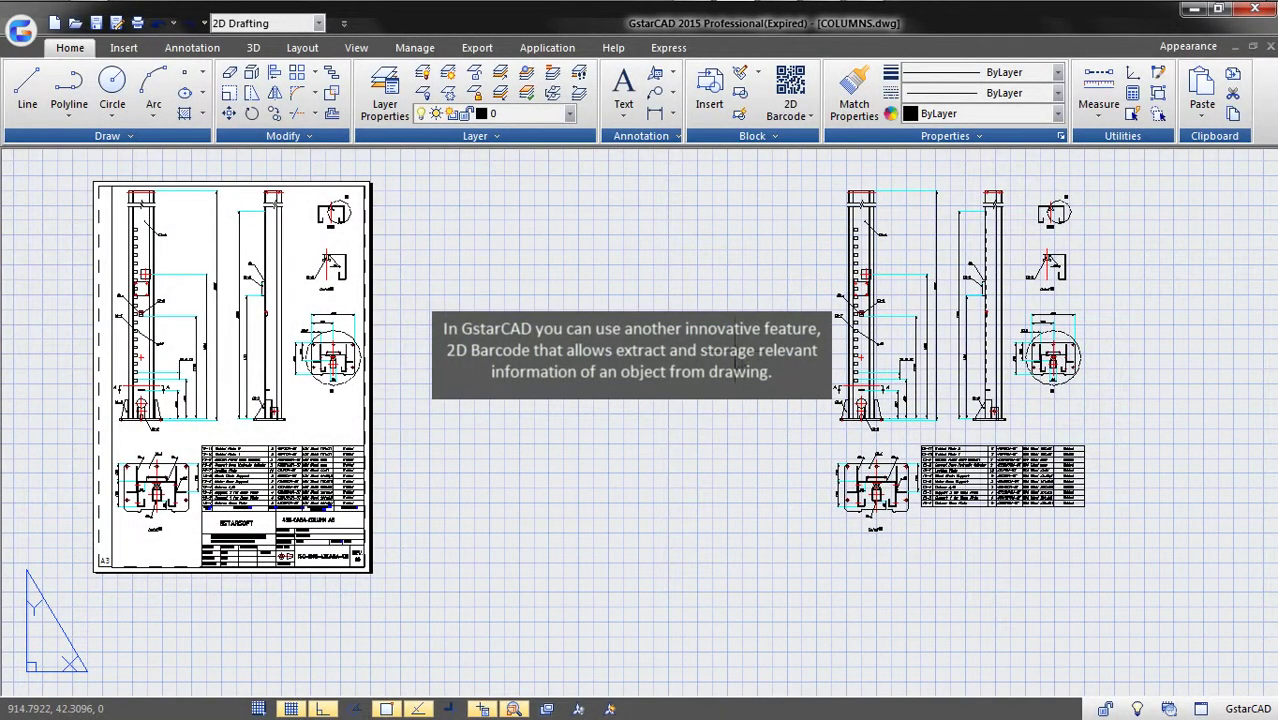
middle_click_drag(735, 360, 760, 400)
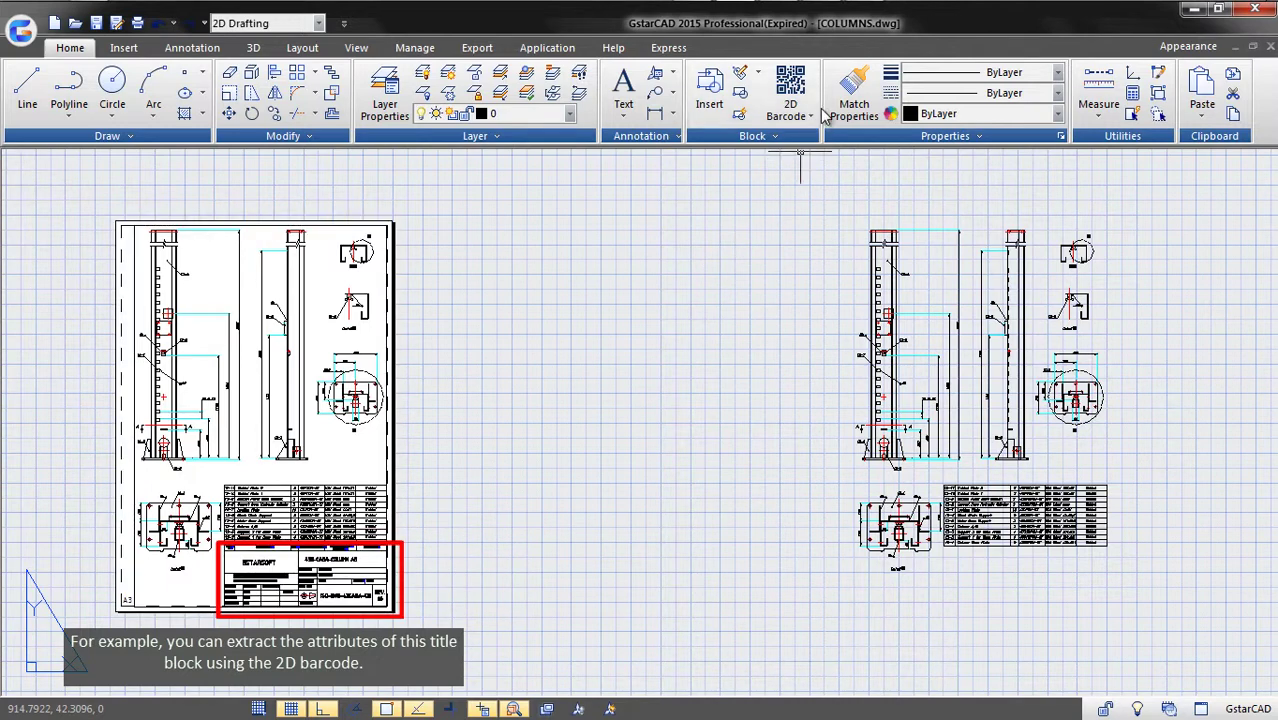
Step: Fill the 2D barcode data from the left sheet's title block, with an added A4 line
left_click(790, 92)
left_click(690, 392)
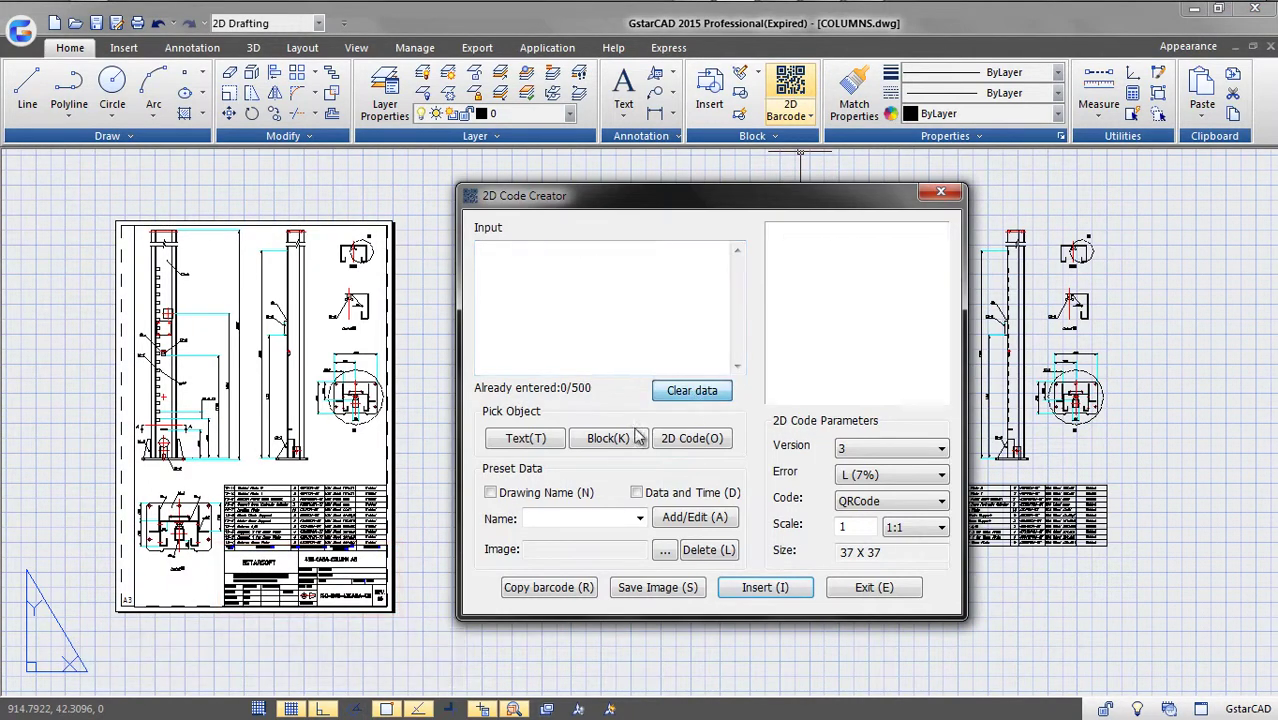
left_click(608, 438)
left_click(395, 585)
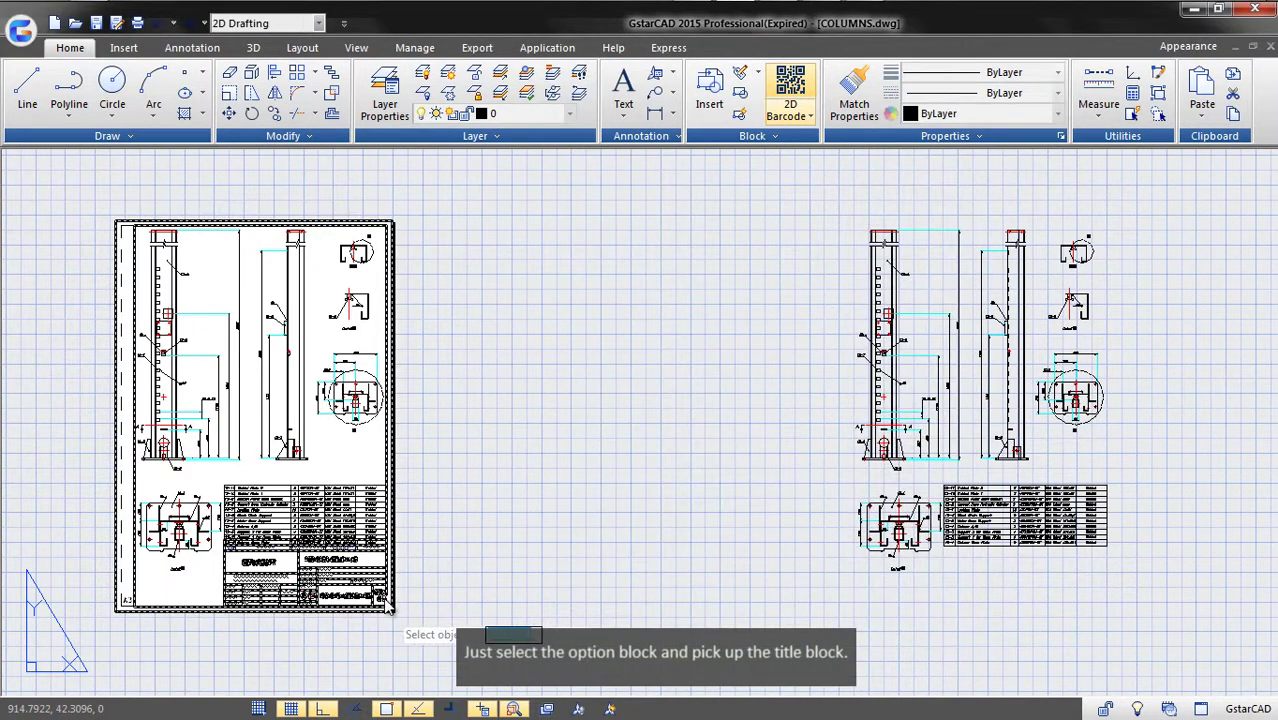
left_click(560, 250)
type("A44")
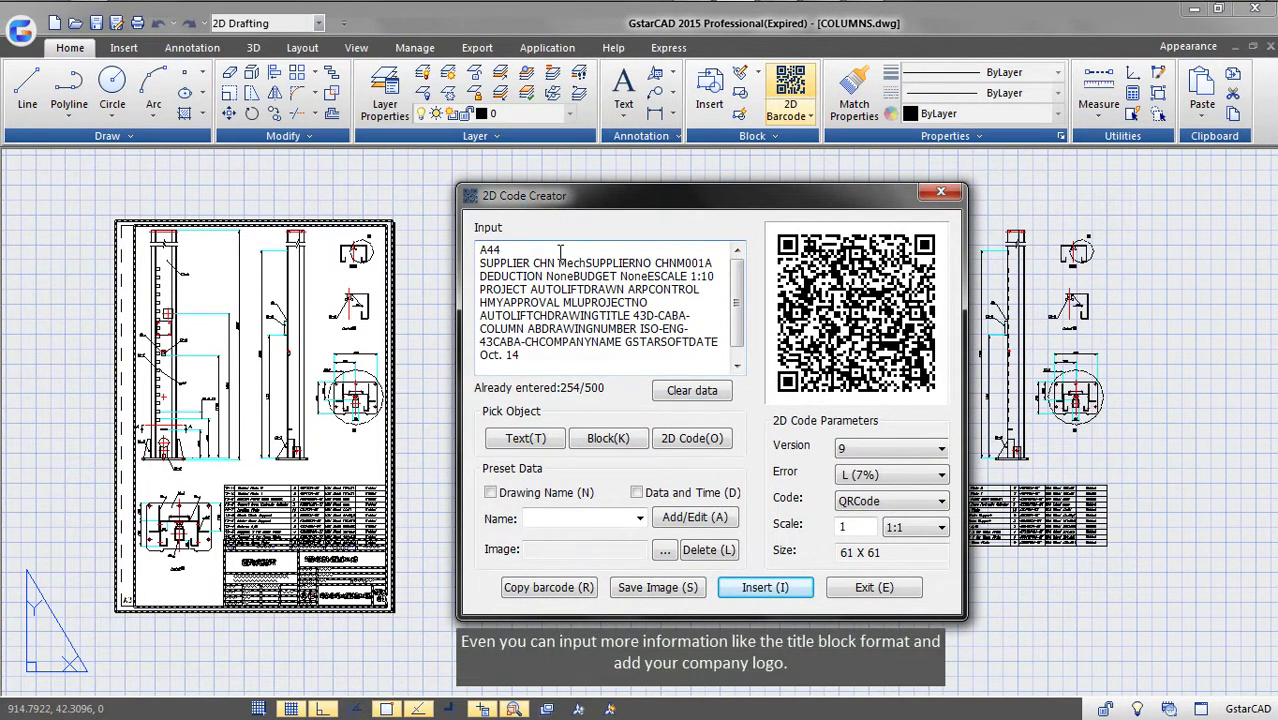
key("BackSpace")
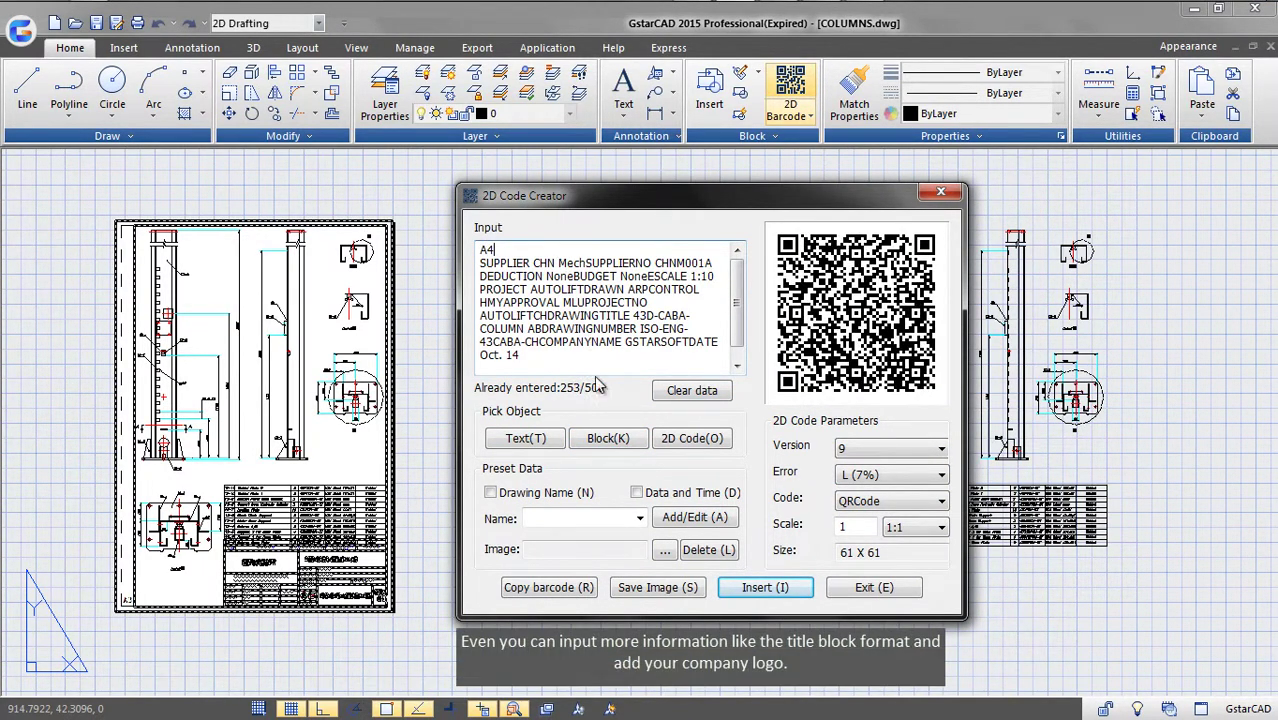
Step: Add the g15.jpg logo and place the QR code below the right parts table
left_click(665, 550)
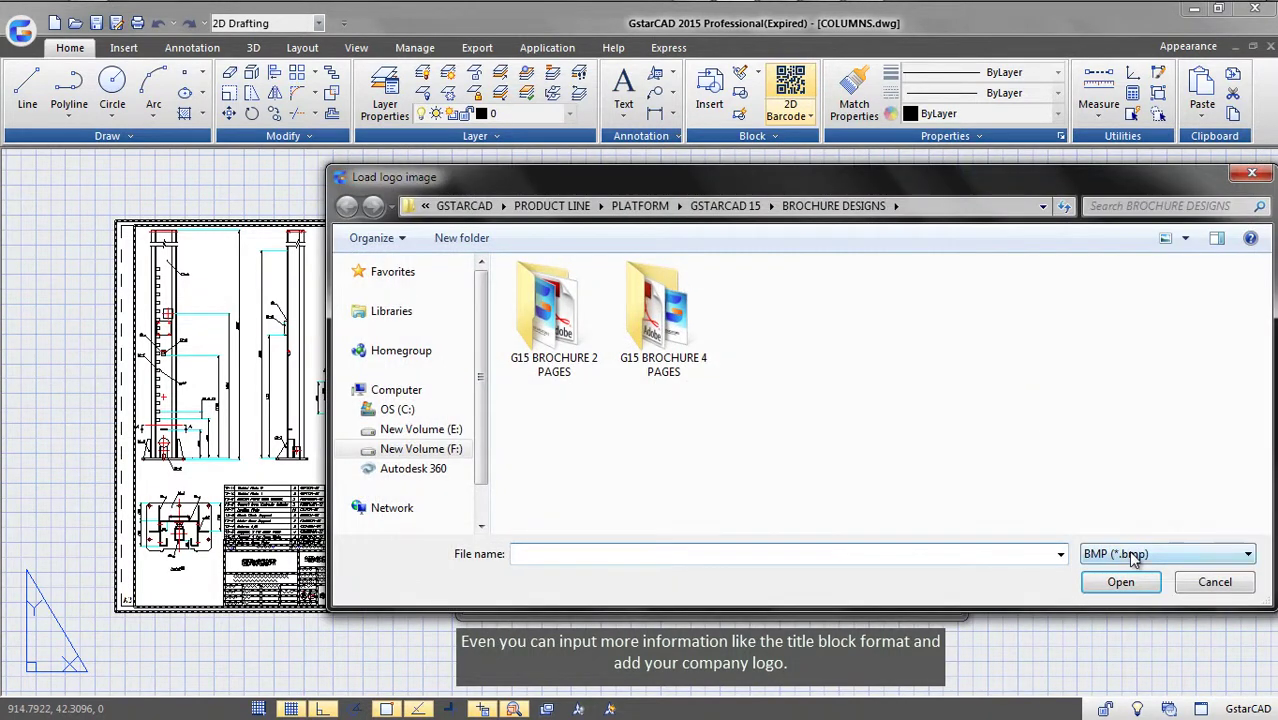
left_click(1133, 557)
left_click(1128, 616)
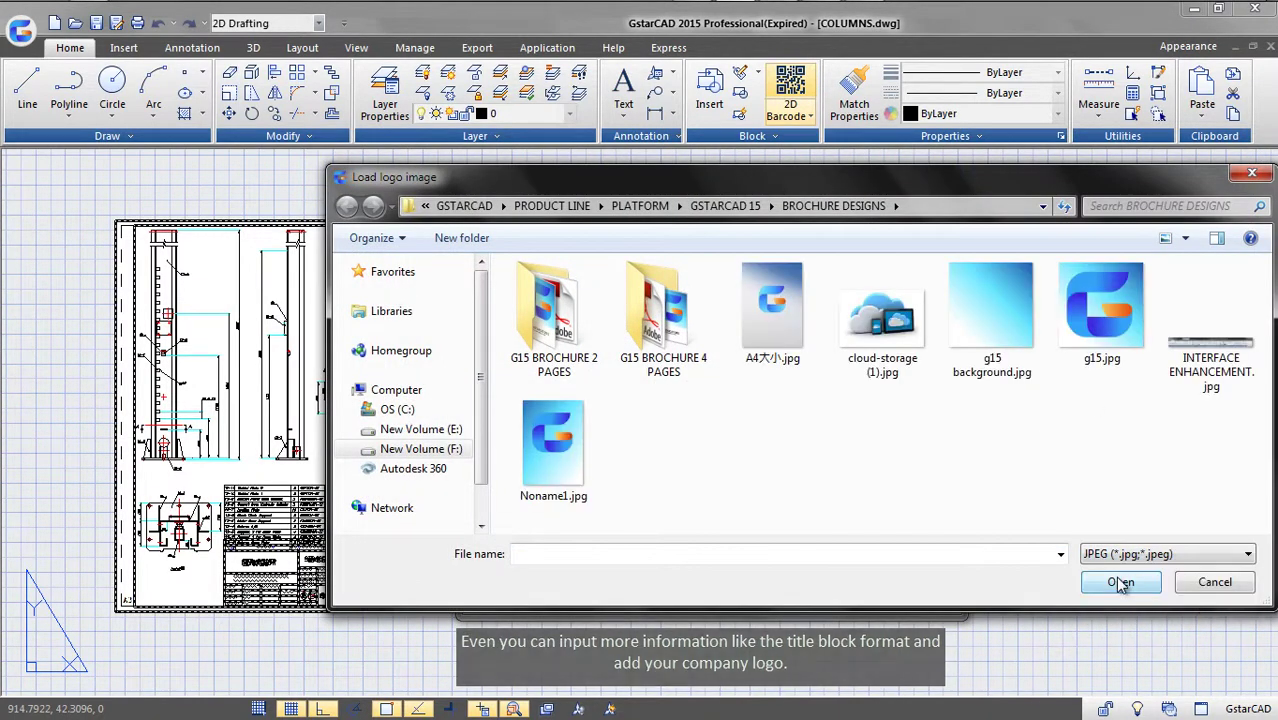
left_click(1102, 312)
left_click(1120, 583)
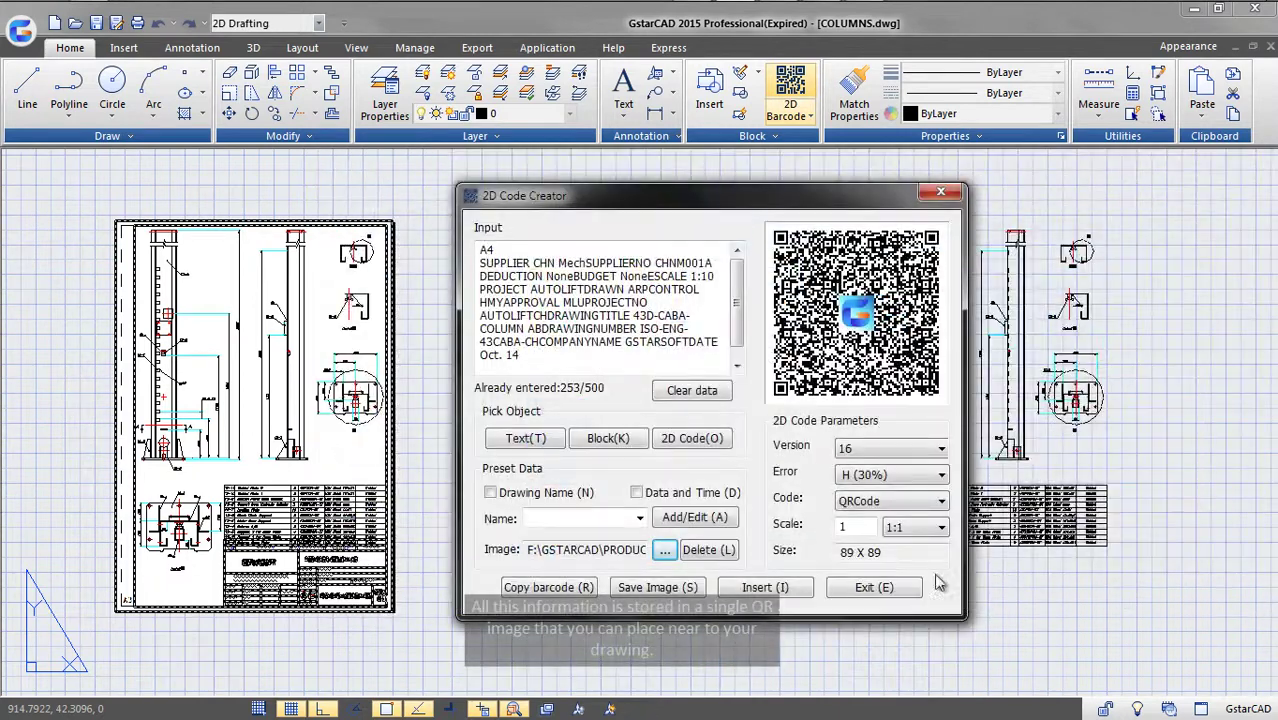
left_click(808, 590)
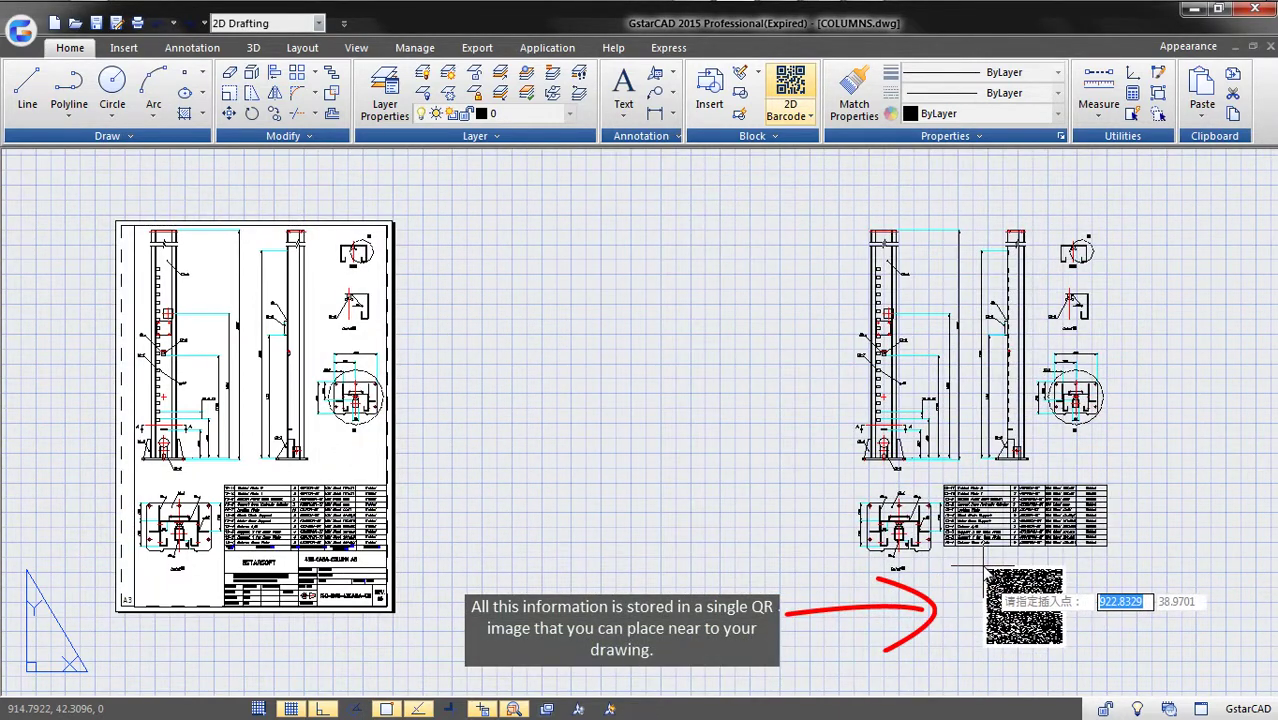
left_click(1024, 607)
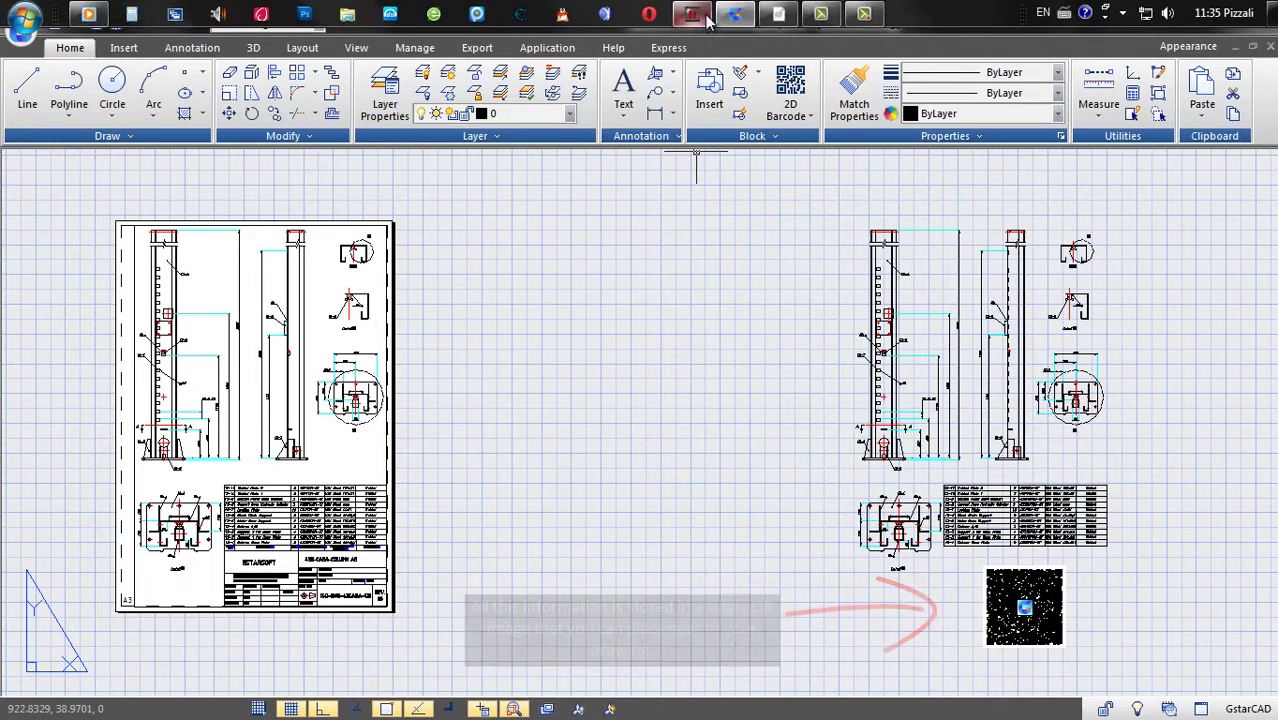
left_click(778, 10)
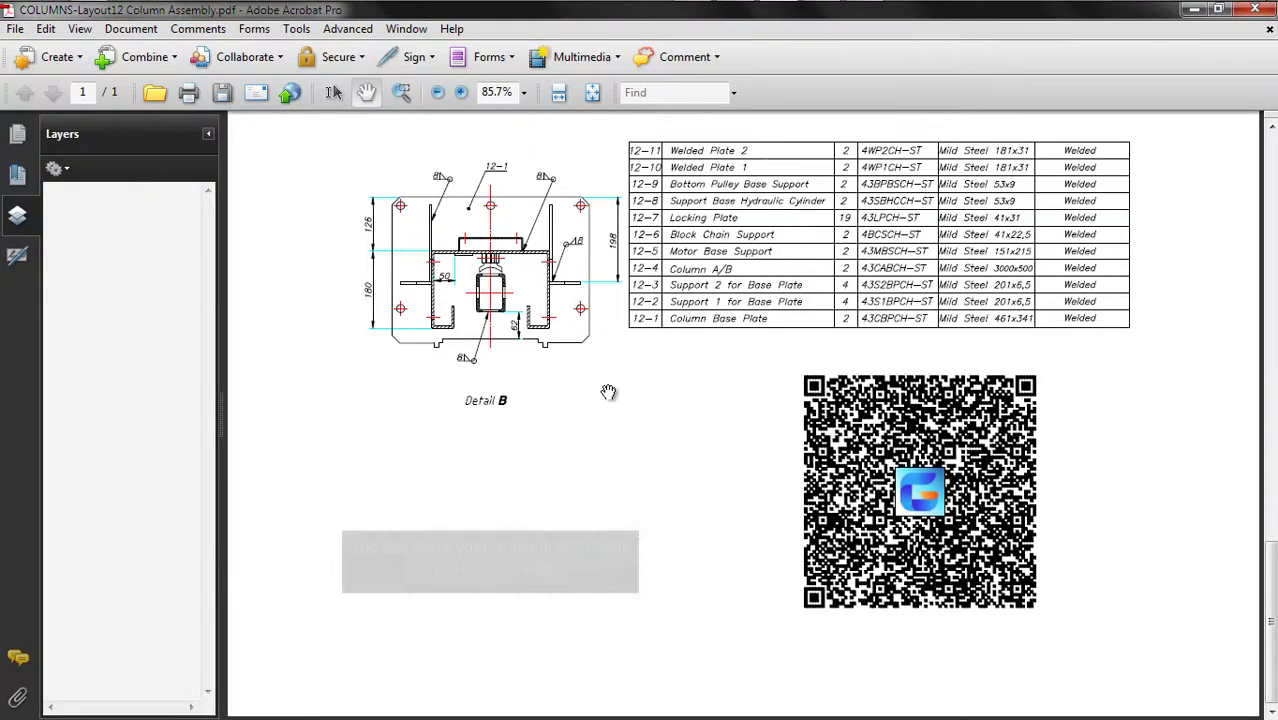
scroll(612, 385, "down", 2, "ctrl")
scroll(826, 212, "up", 10)
scroll(872, 337, "down", 10)
scroll(737, 577, "up", 1, "ctrl")
scroll(737, 577, "up", 1, "ctrl")
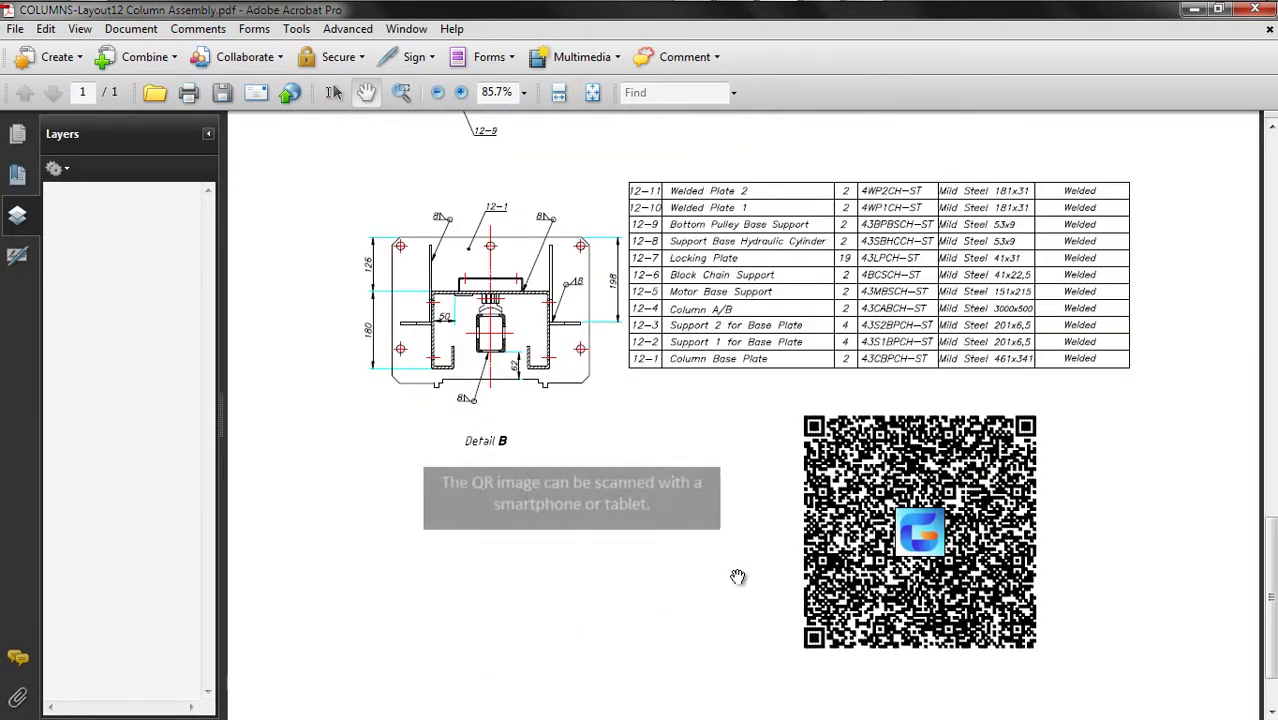
scroll(718, 542, "down", 1)
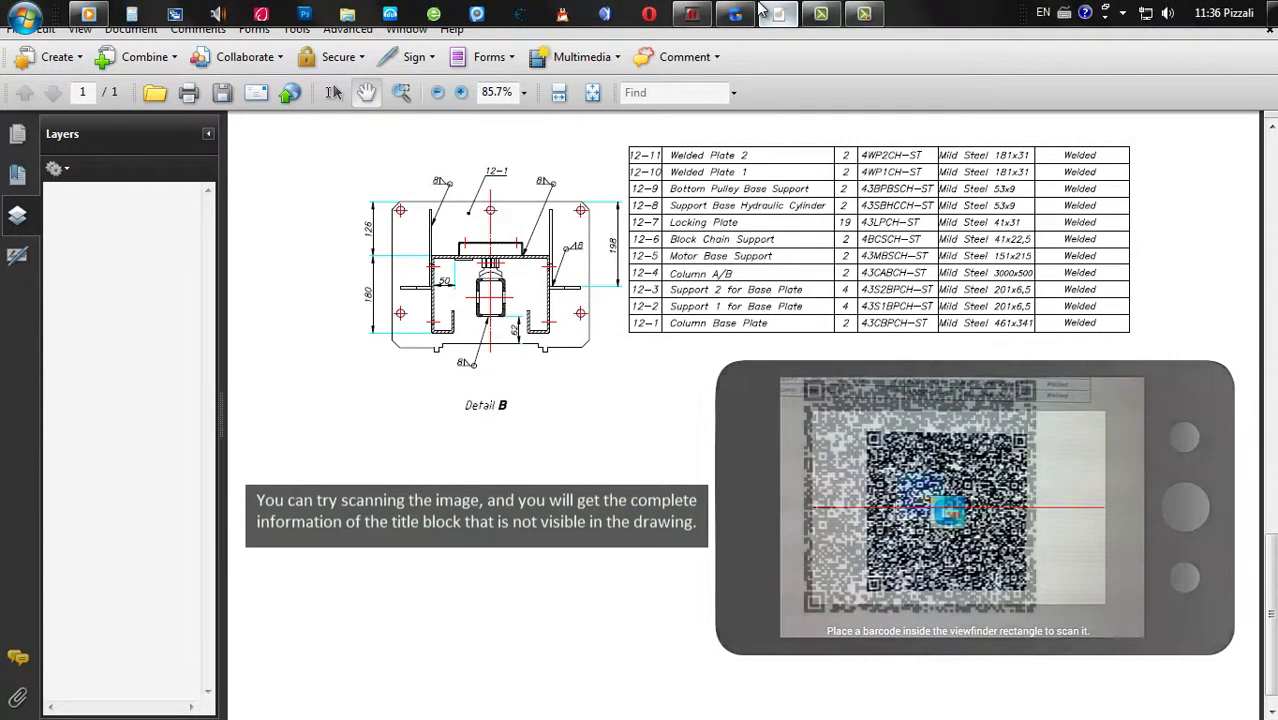
left_click(735, 8)
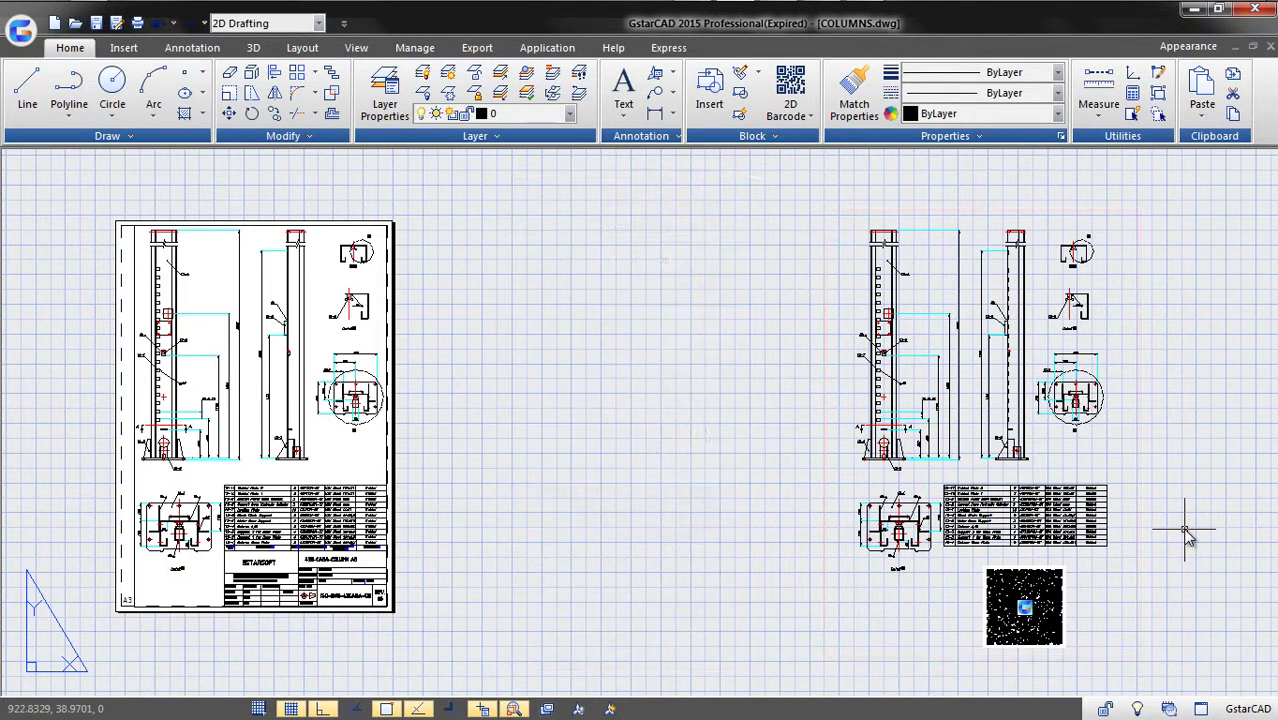
Step: Pan the column drawings down slightly
middle_click_drag(1187, 537, 1190, 568)
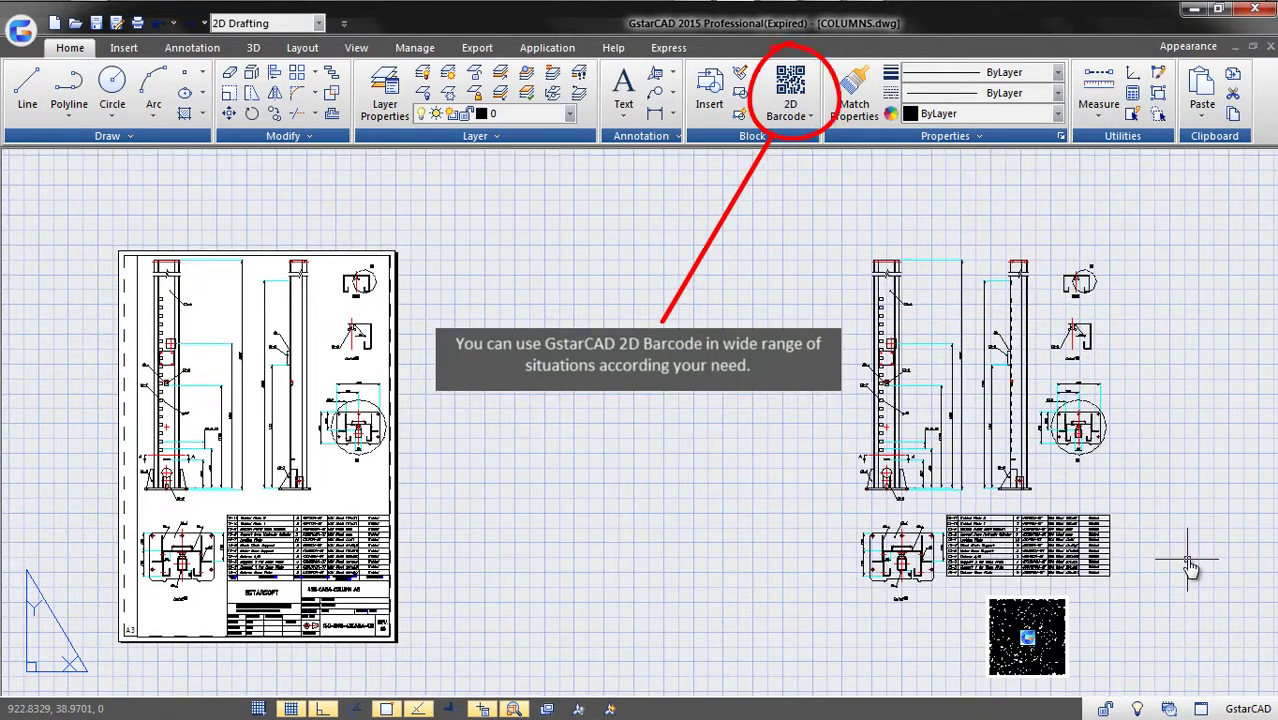